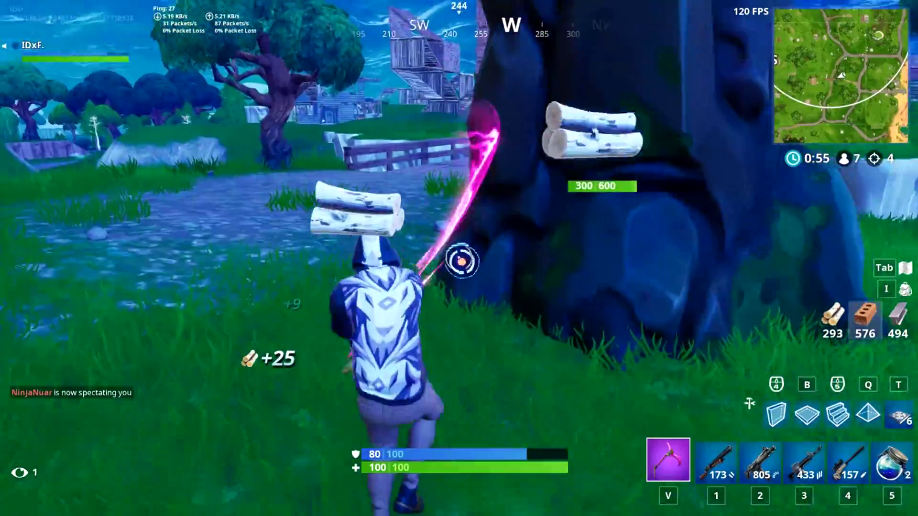
Switch from the pickaxe to the sniper rifle through hotbar slots 3 and 4.
key(3)
key(4)
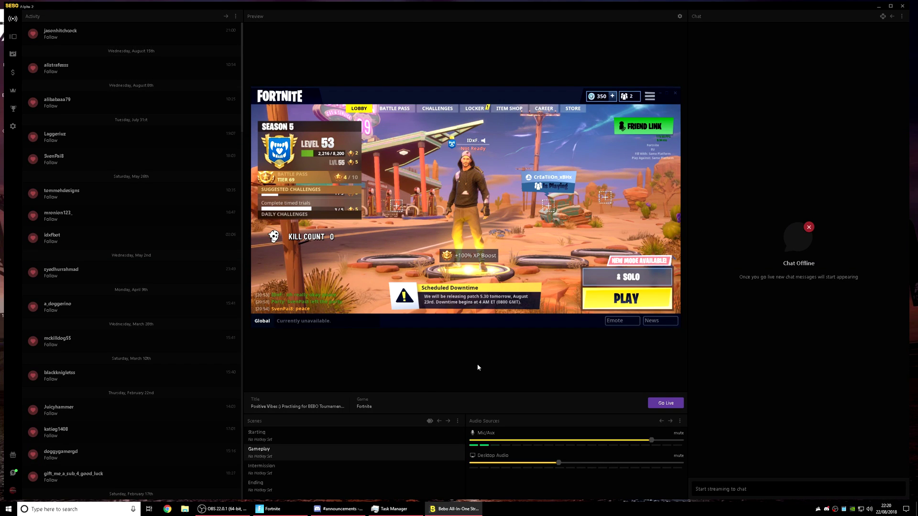
drag(417, 7, 415, 7)
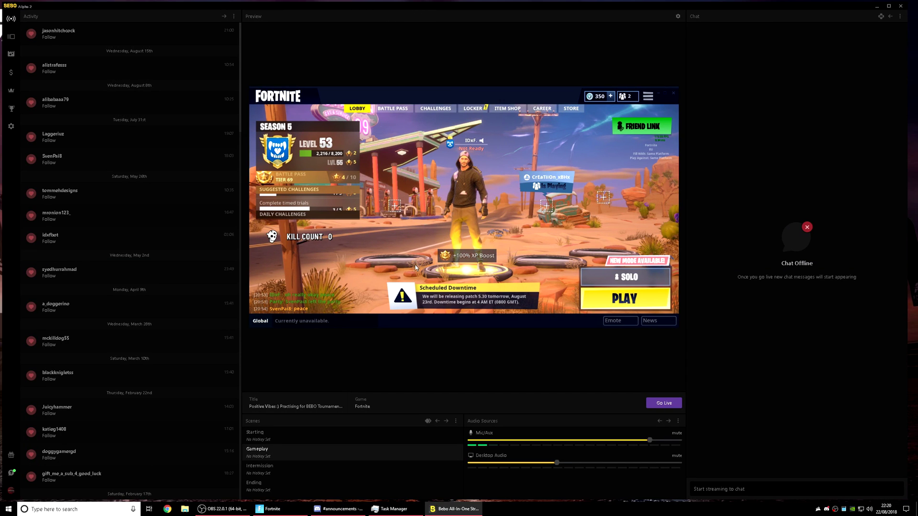
mouse_move(446, 5)
mouse_down()
mouse_move(446, 22)
mouse_move(446, 4)
mouse_up()
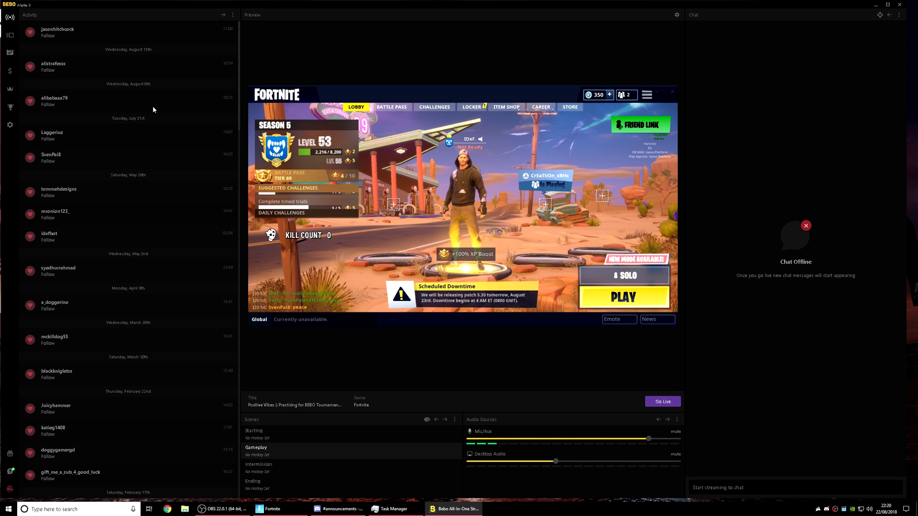
scroll(153, 110, down, 15)
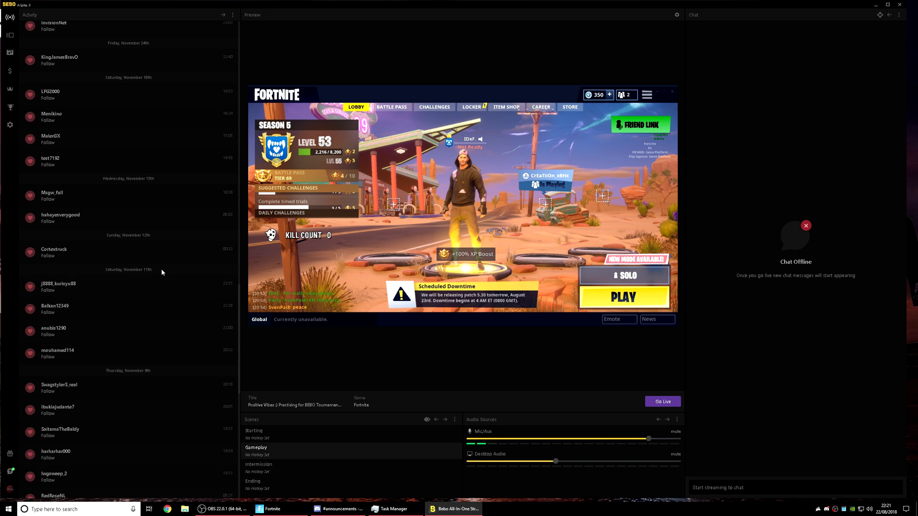
scroll(160, 277, down, 10)
scroll(150, 286, down, 15)
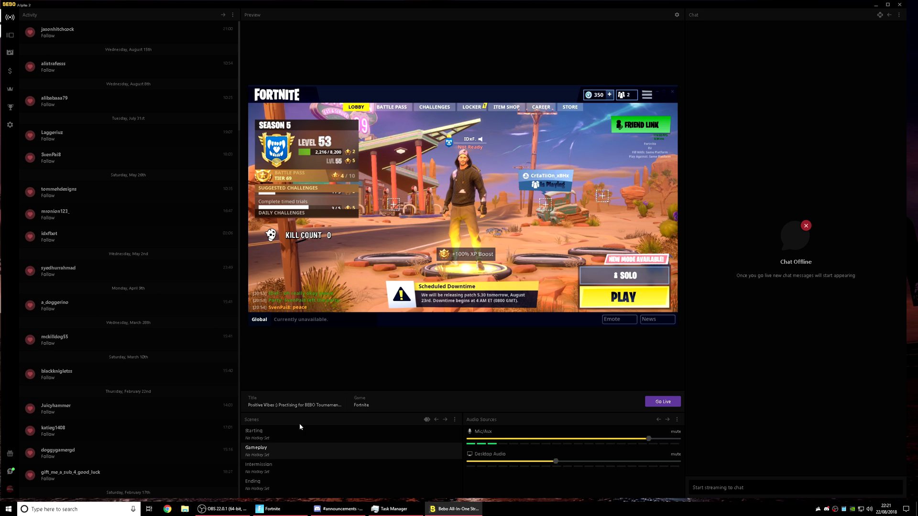
Cycle through the Starting, Gameplay and Intermission scenes, settle on Gameplay, and refresh the Fortnite capture.
click(273, 437)
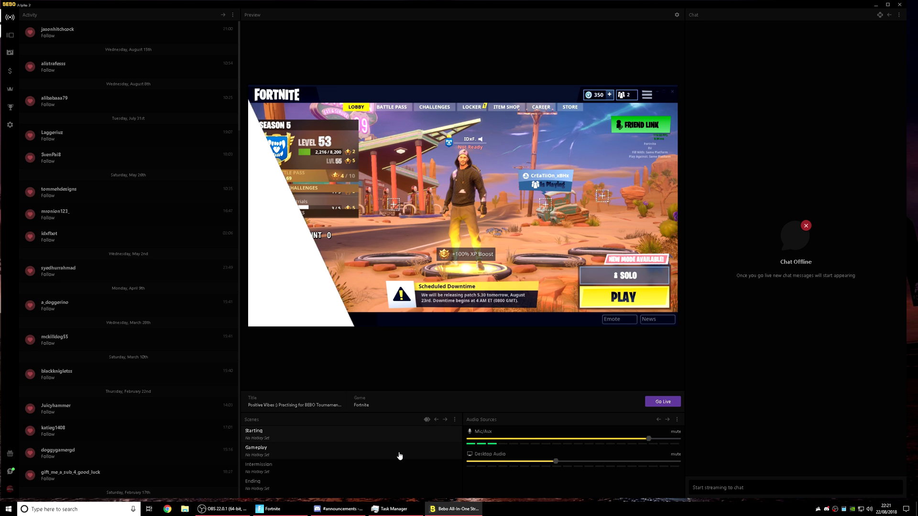
click(283, 454)
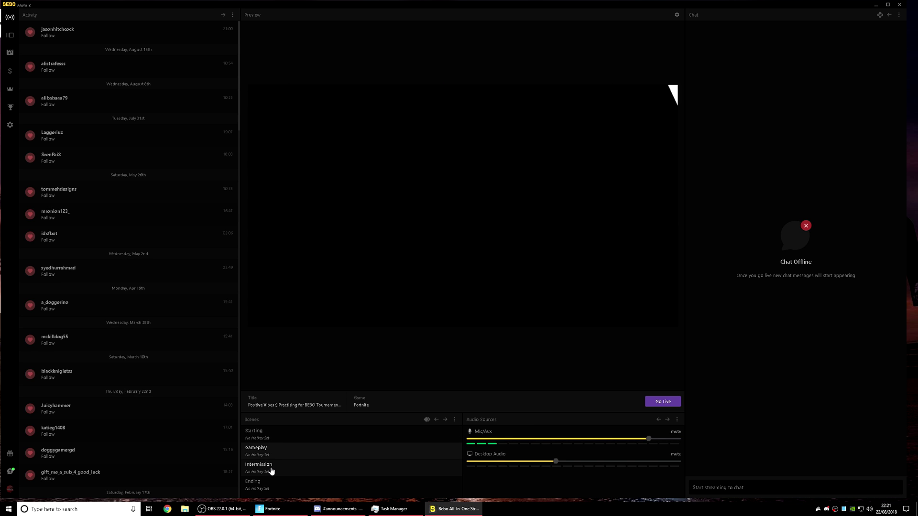
click(271, 471)
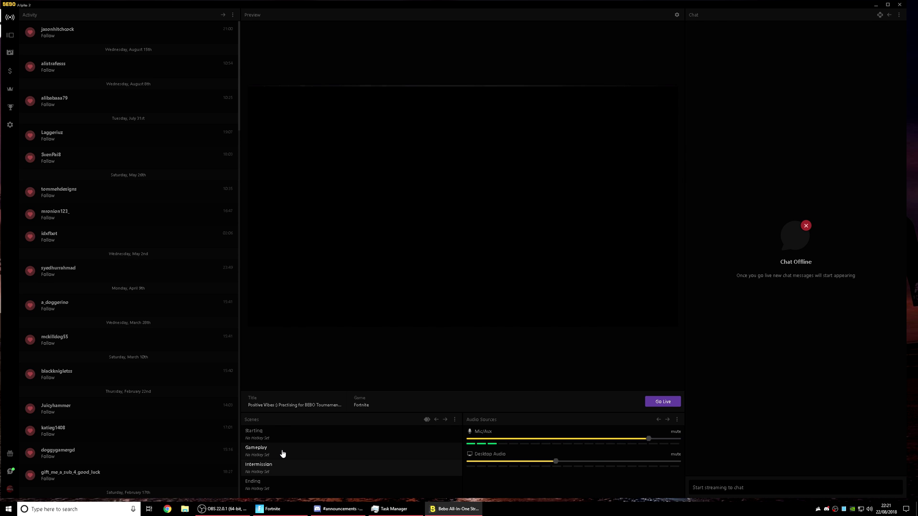
click(282, 453)
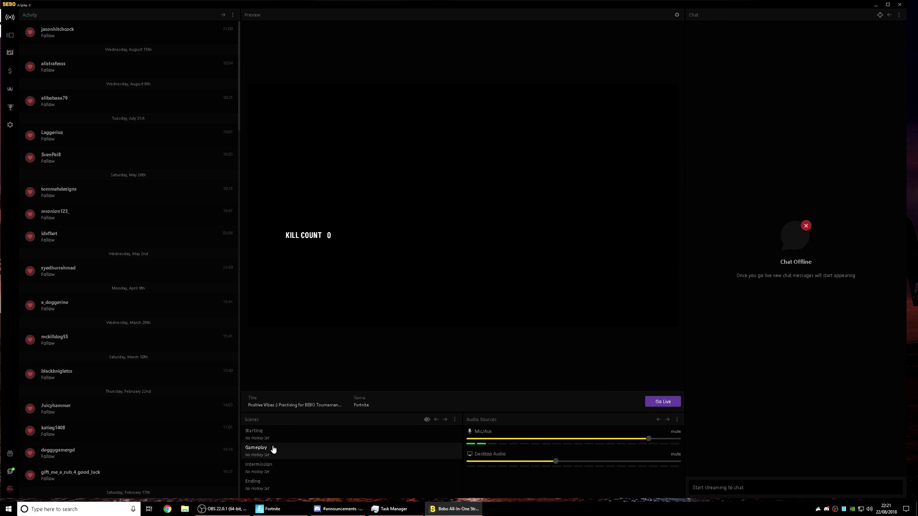
click(292, 509)
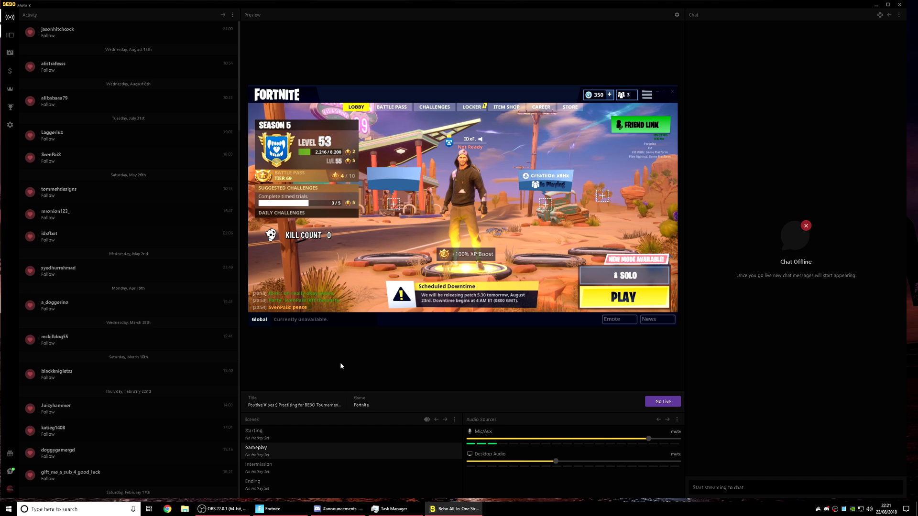
click(301, 404)
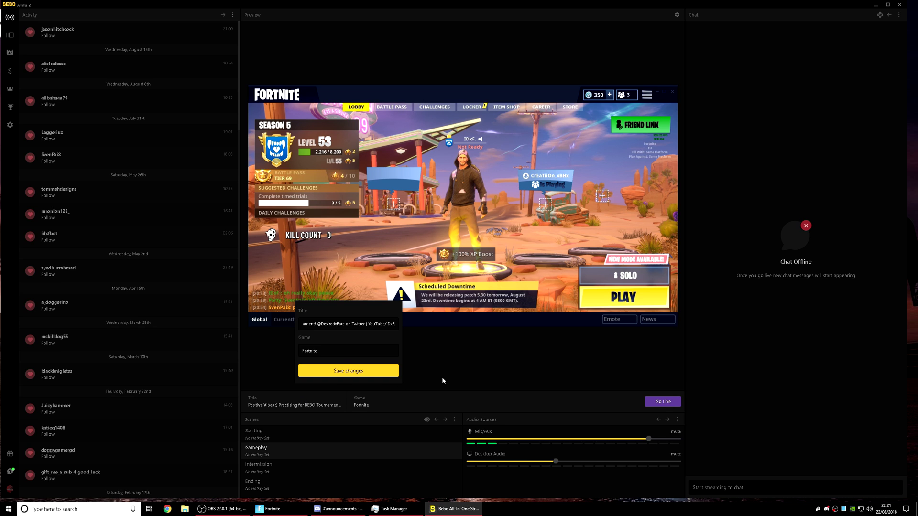
key(ctrl+a)
click(429, 362)
click(363, 406)
click(433, 369)
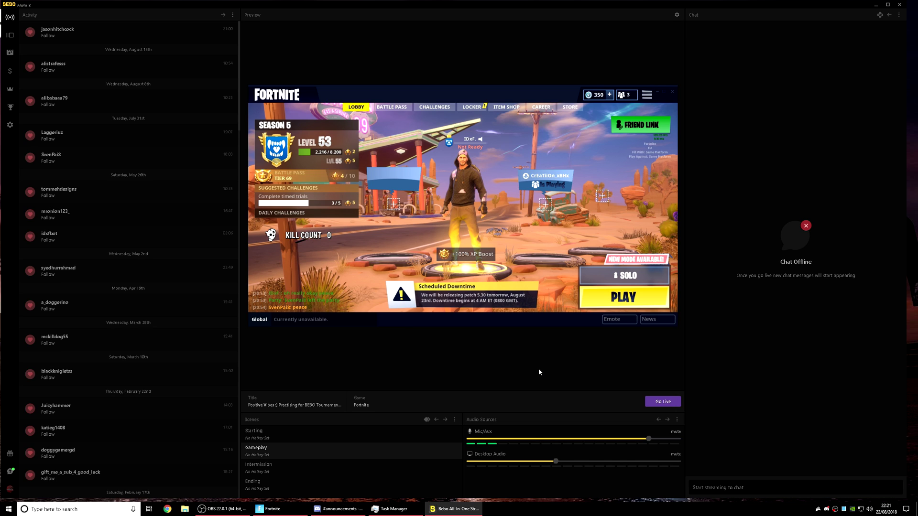
mouse_move(649, 442)
click(676, 17)
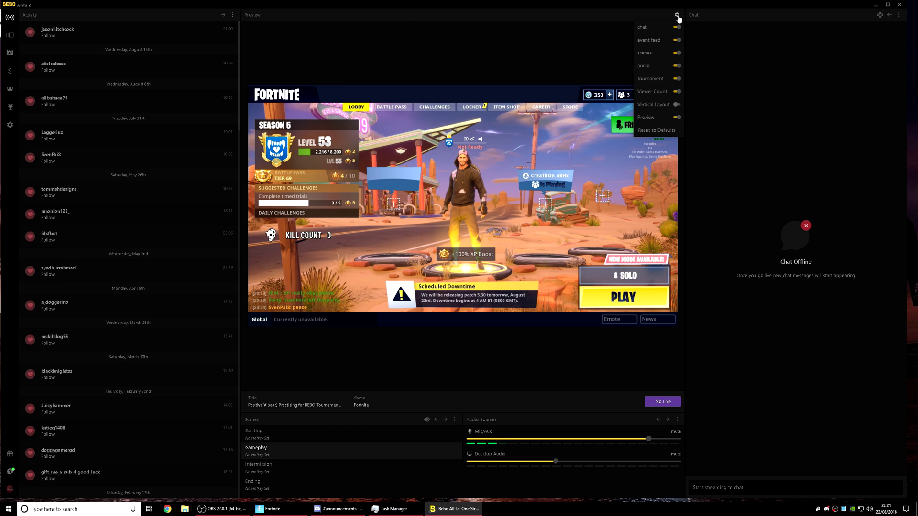
click(676, 117)
click(676, 118)
click(676, 91)
click(652, 52)
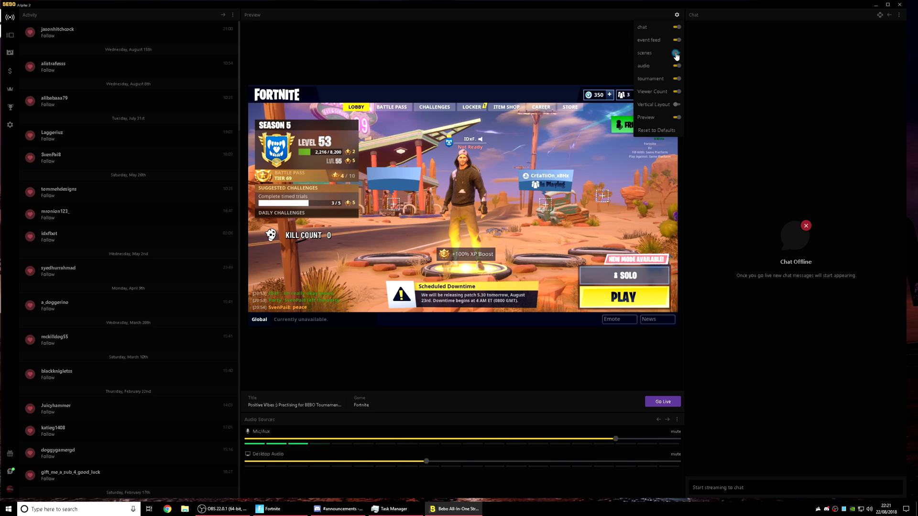
click(675, 53)
click(676, 40)
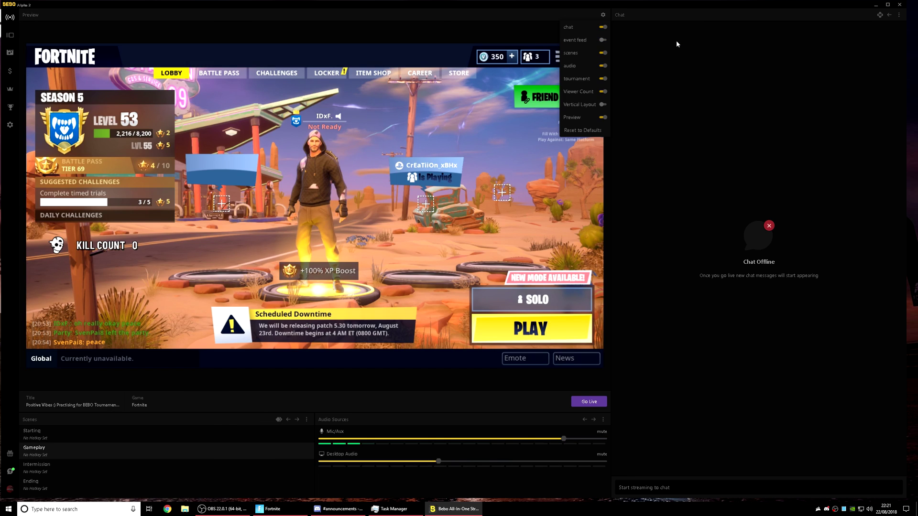
click(602, 40)
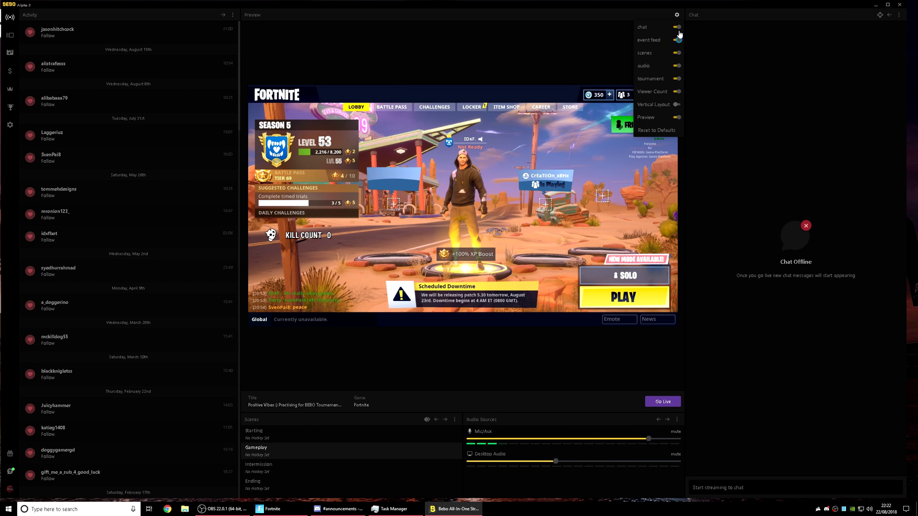
click(676, 29)
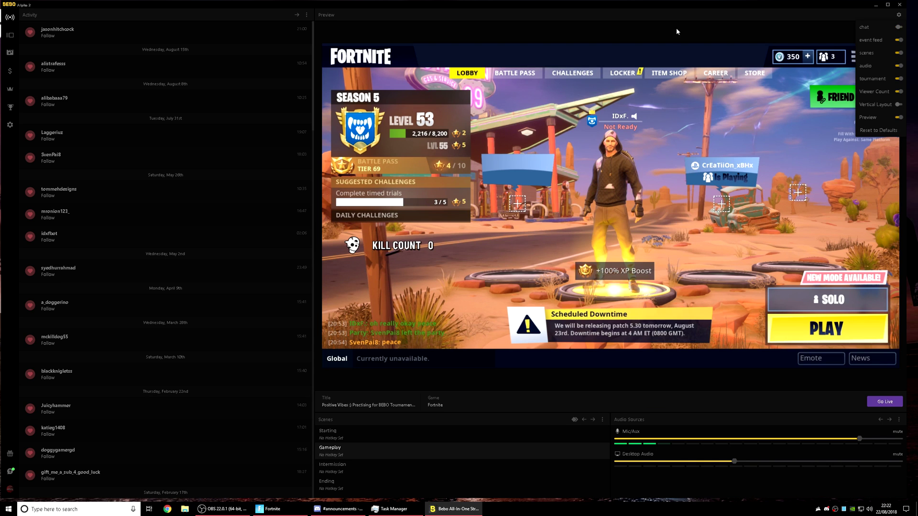
click(898, 30)
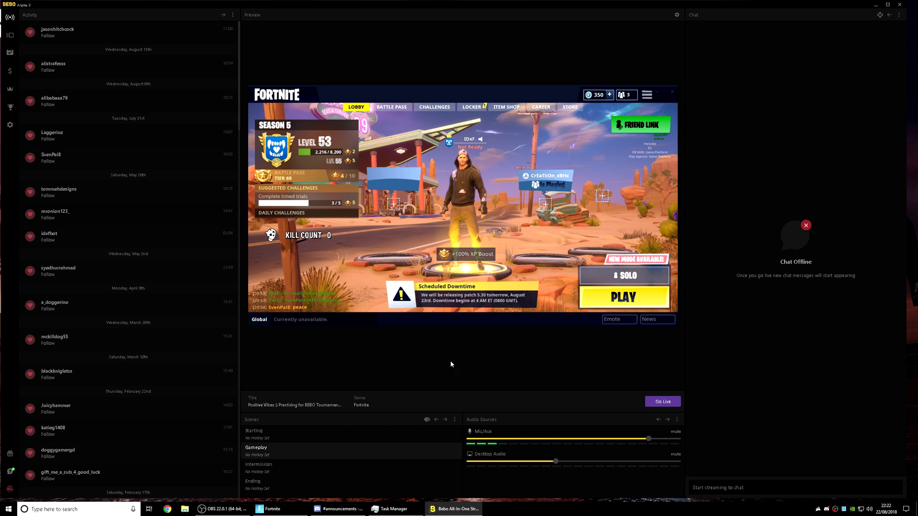
Shuffle the Scenes and Chat panels so Scenes gets its own column.
click(444, 420)
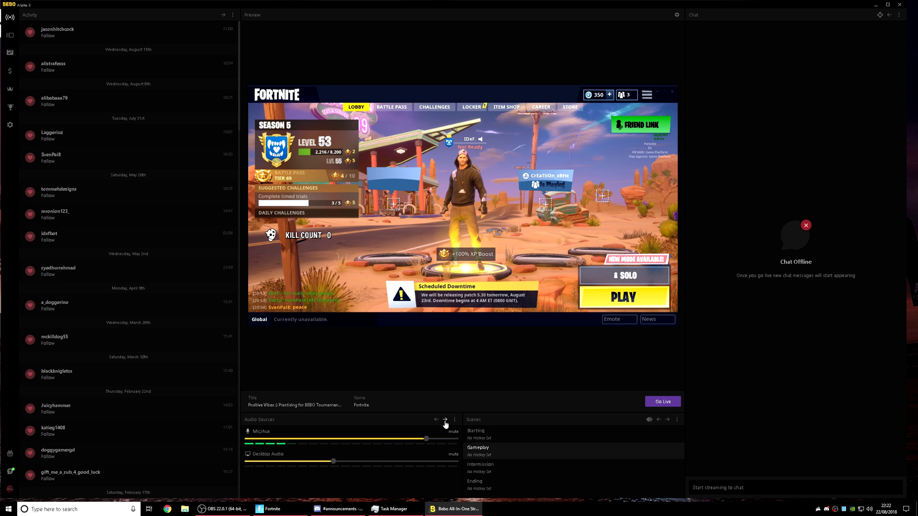
click(658, 420)
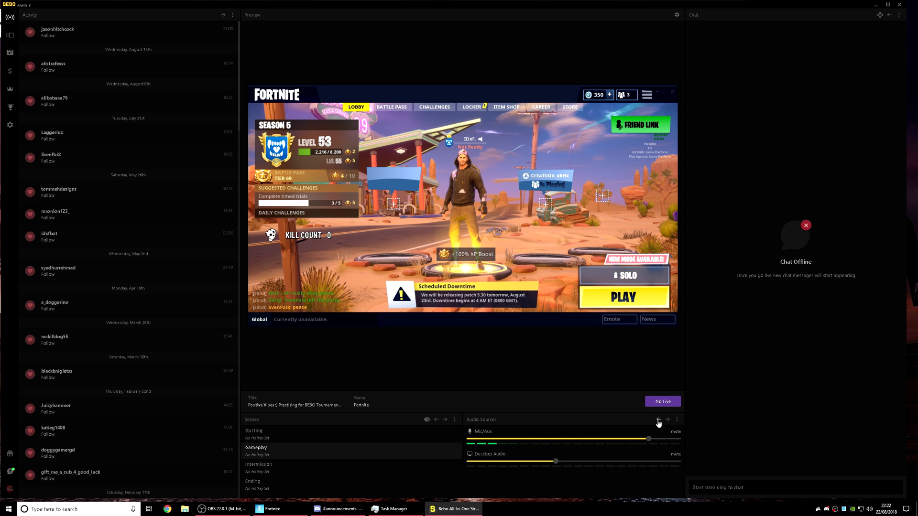
click(889, 17)
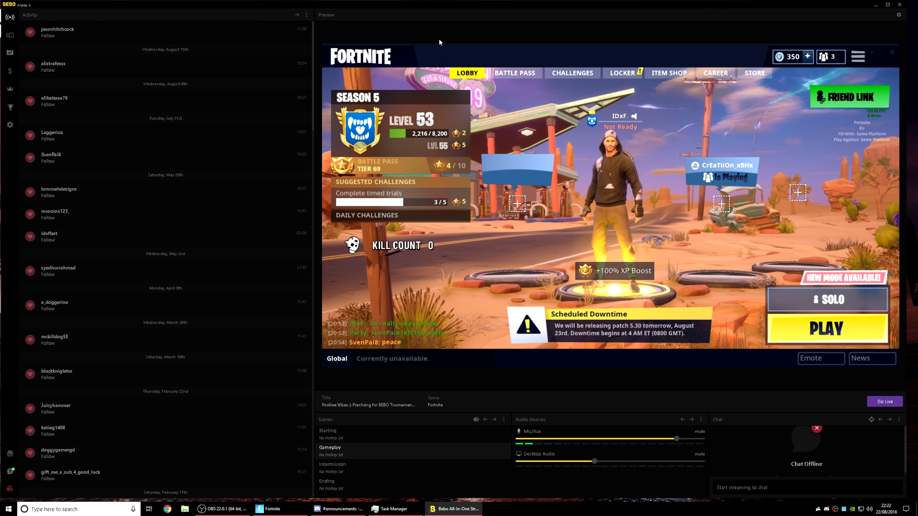
click(485, 420)
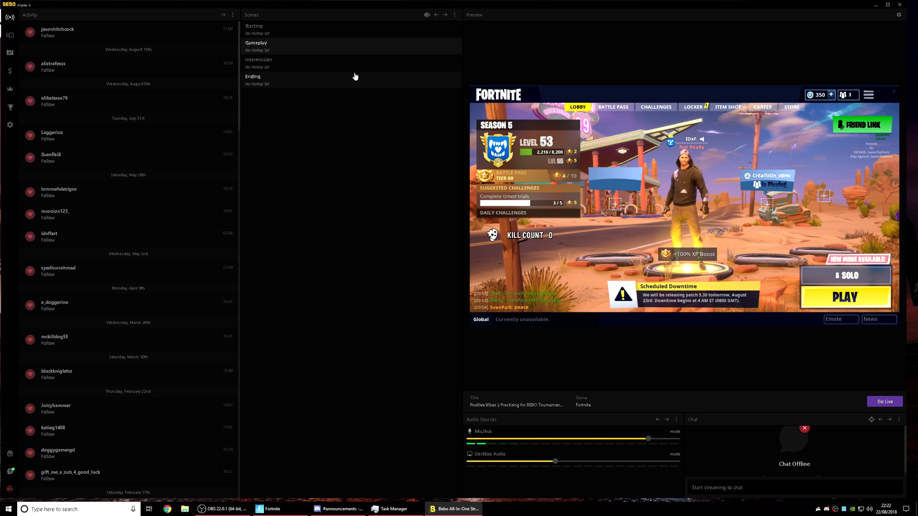
Move the Activity panel through several slots until it fills a full-height column.
click(223, 16)
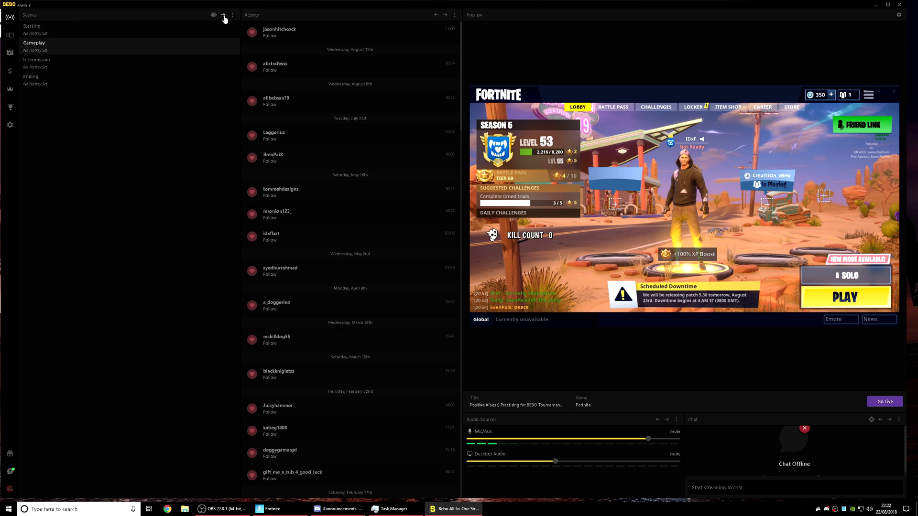
click(444, 15)
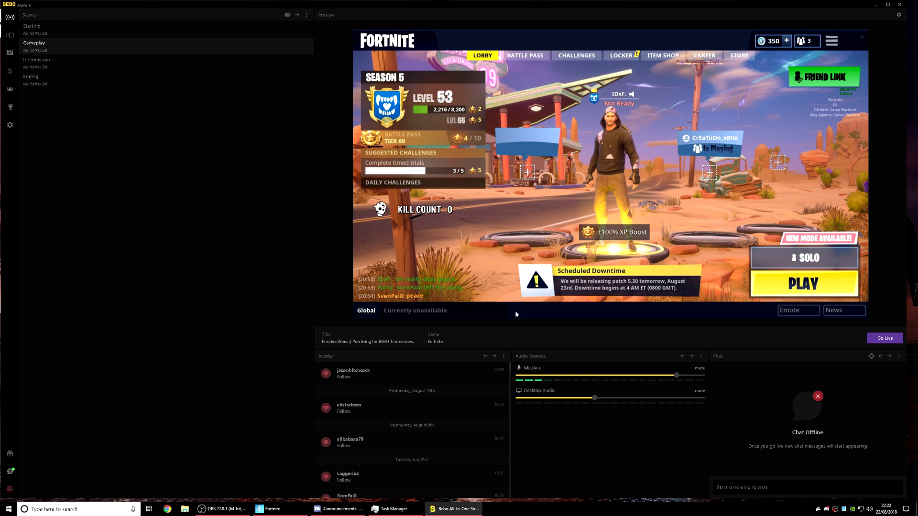
click(494, 357)
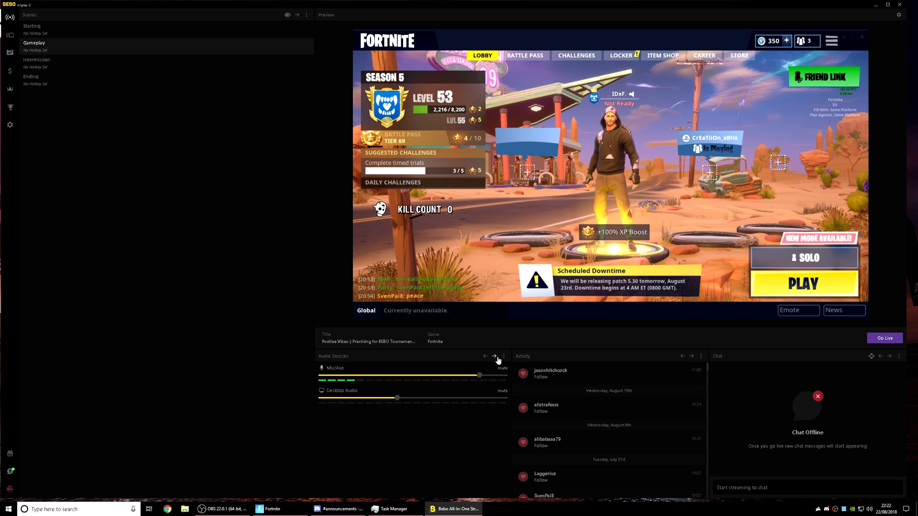
click(692, 358)
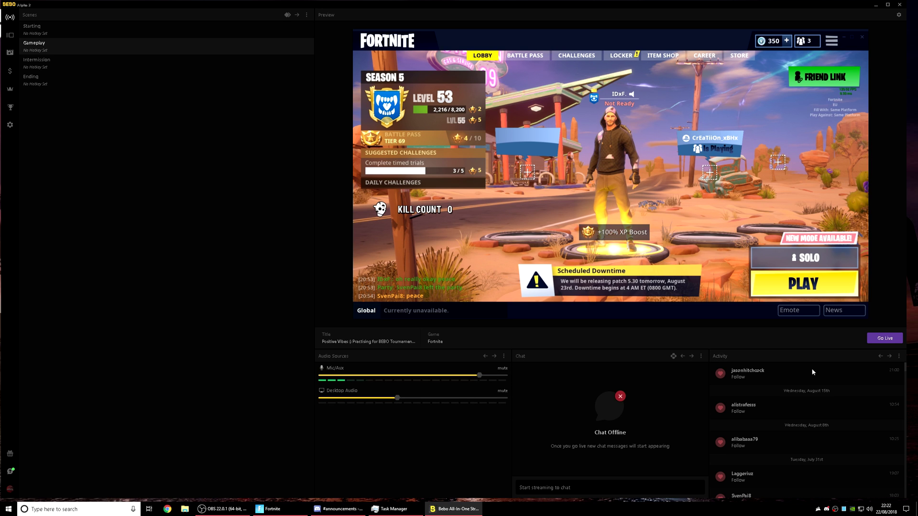
click(889, 356)
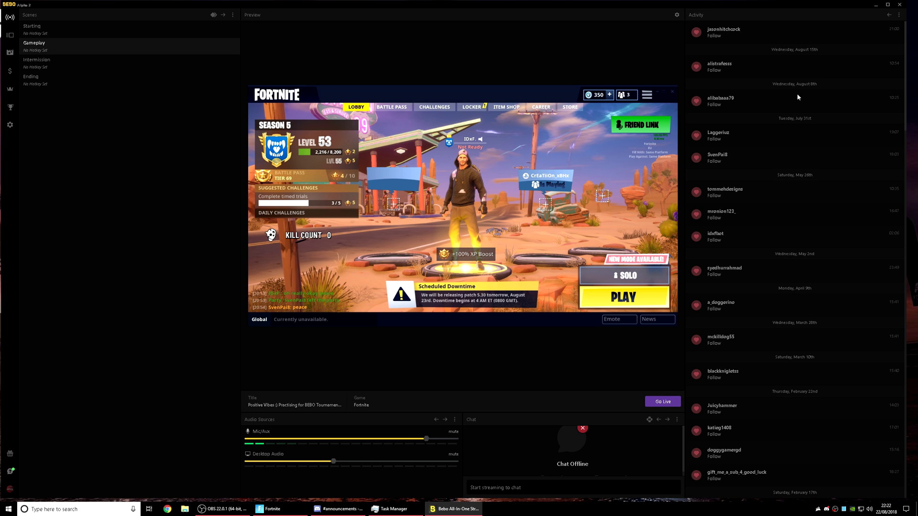
click(889, 15)
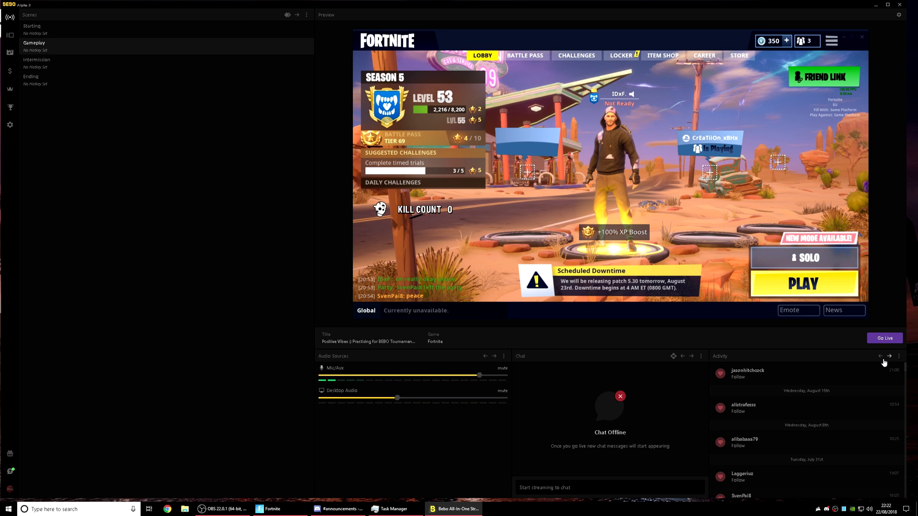
click(682, 356)
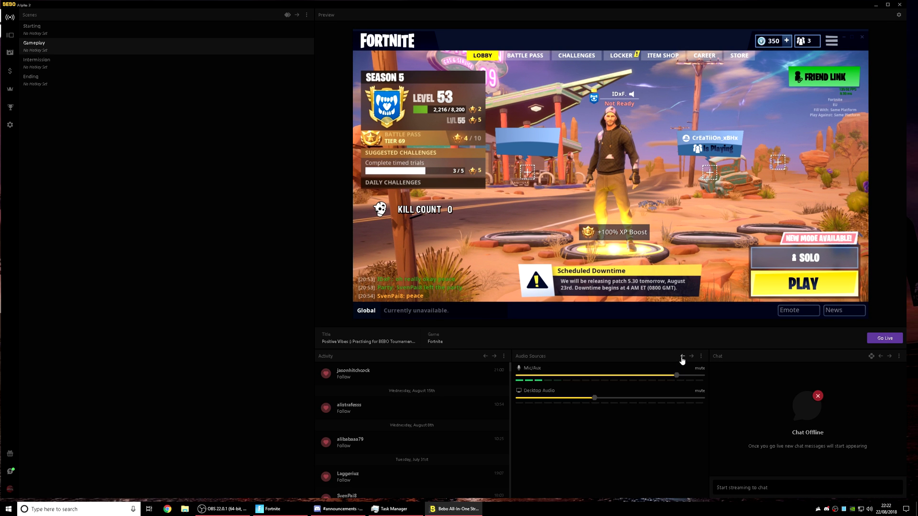
click(486, 356)
Swap the Scenes and Activity columns, drop Scenes bottom-left, and give Chat a full-height right column.
click(224, 14)
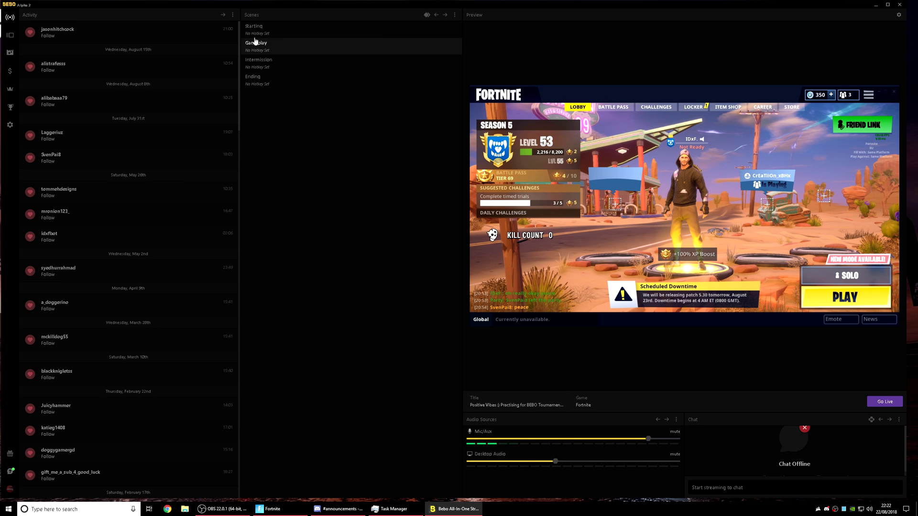
click(445, 16)
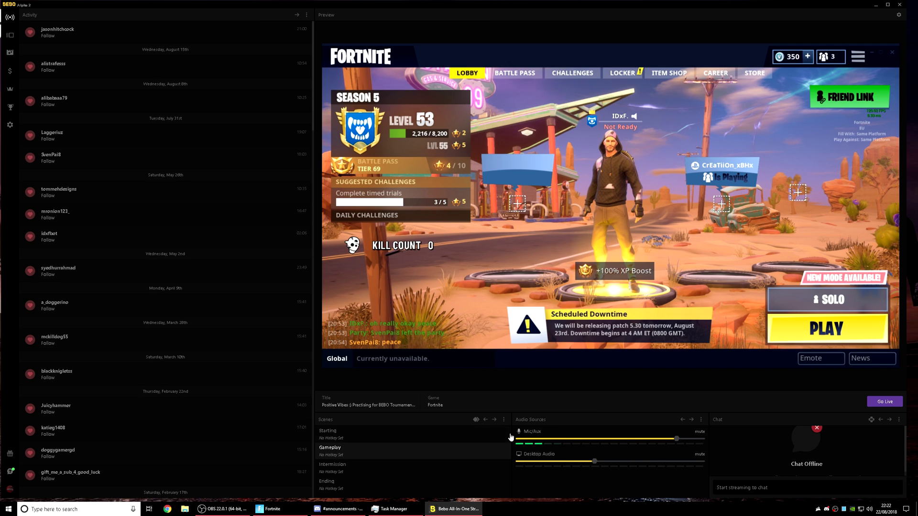
click(889, 420)
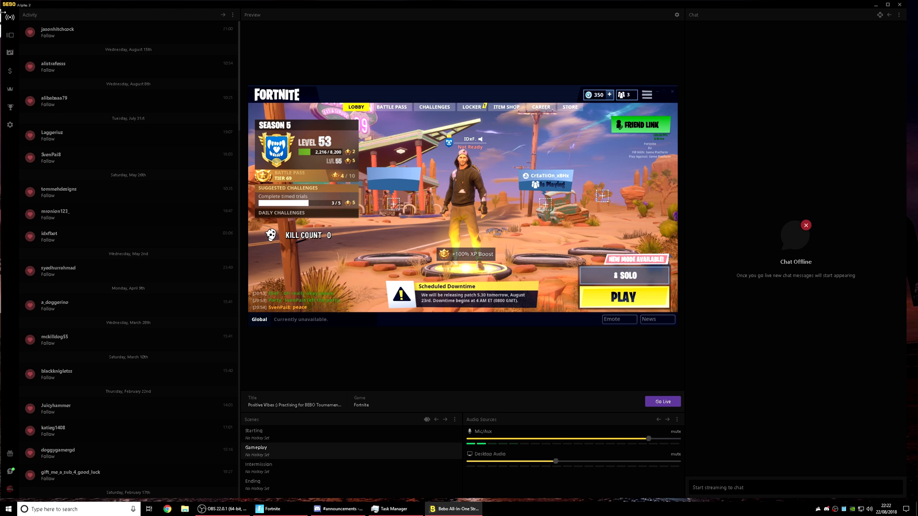
Open the Gameplay scene's layers and hide the Fortnite capture layer.
click(10, 35)
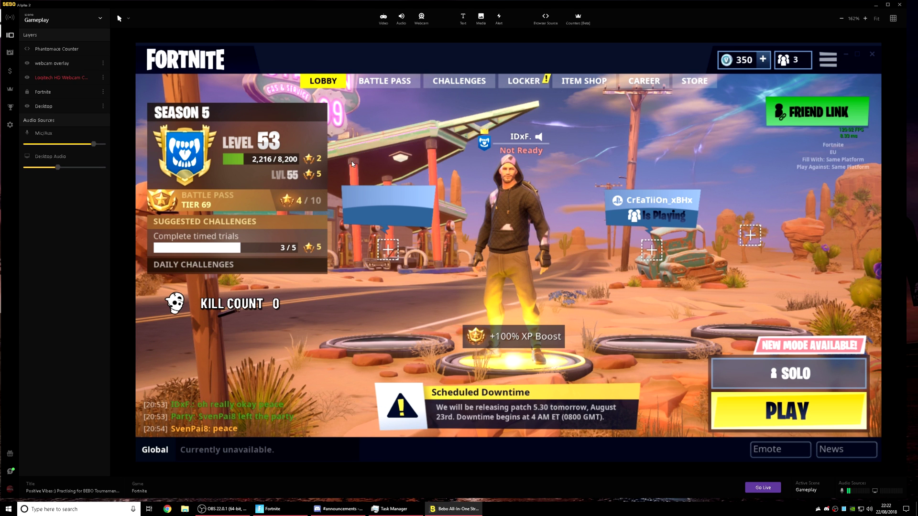
mouse_move(55, 50)
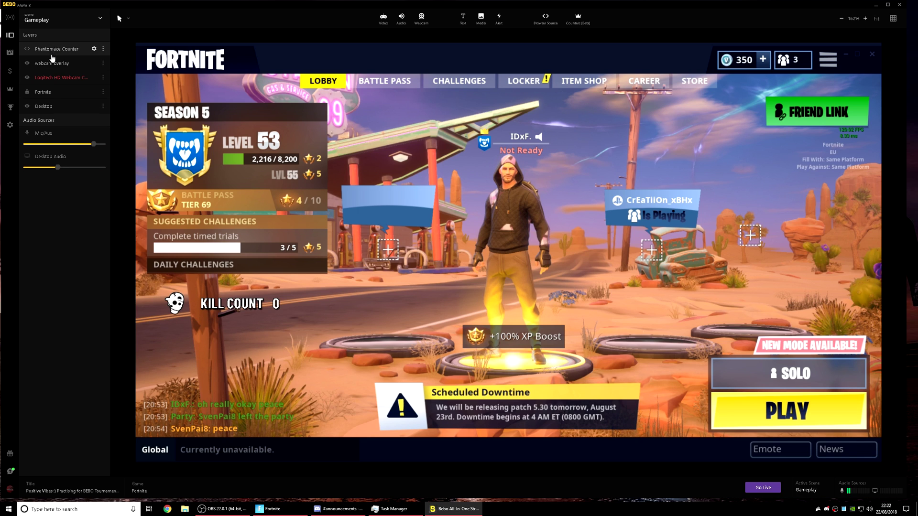
click(53, 94)
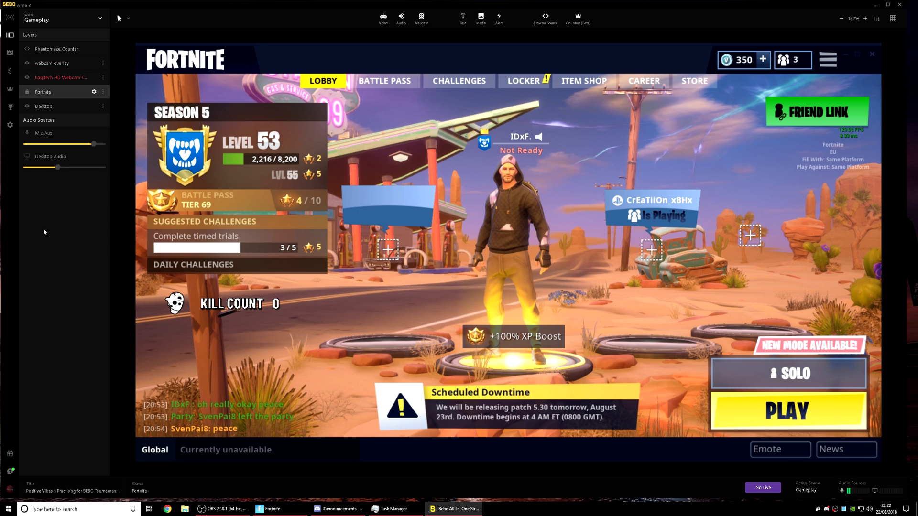
click(103, 92)
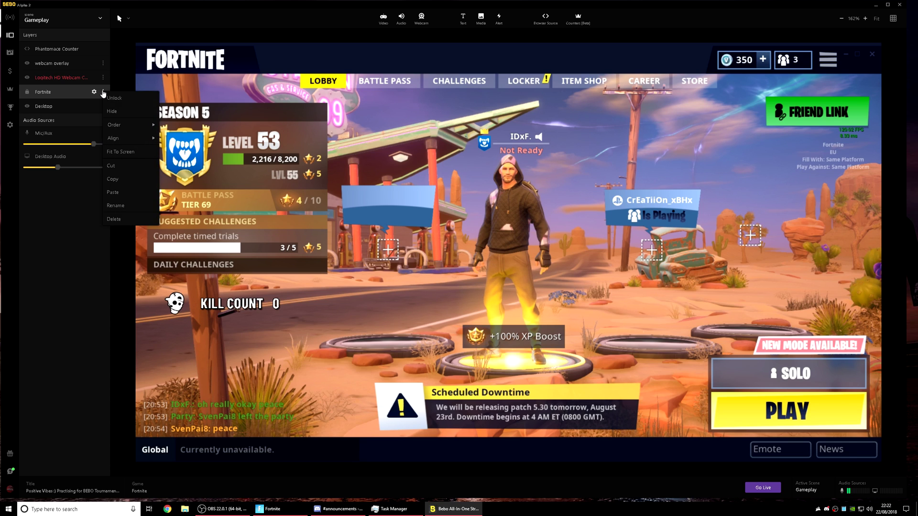
click(124, 102)
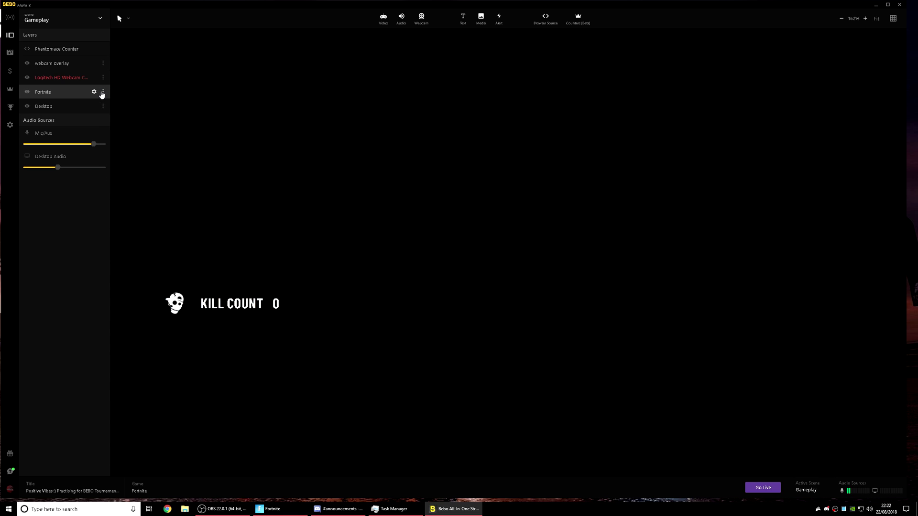
Show the Fortnite layer again and lock it.
click(102, 92)
click(120, 112)
click(103, 92)
click(126, 101)
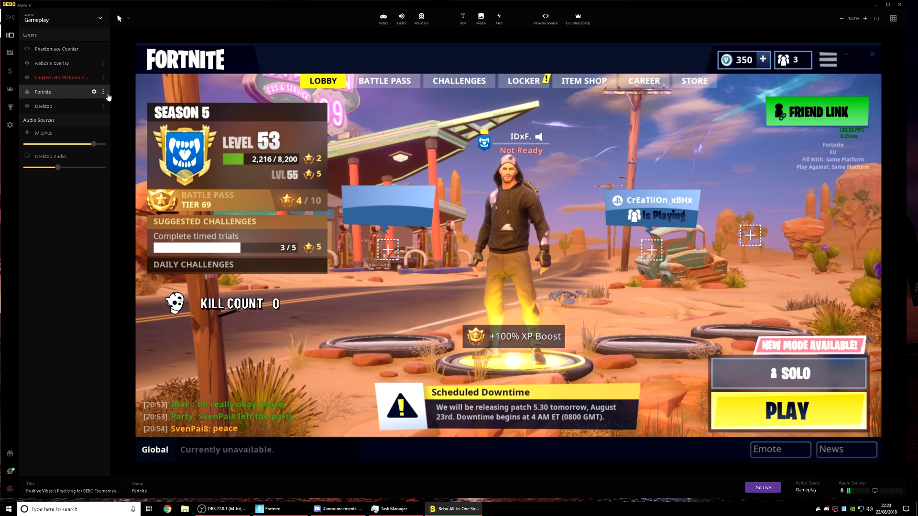
Open the Fortnite capture's settings, then return to the layers list.
click(103, 92)
click(94, 92)
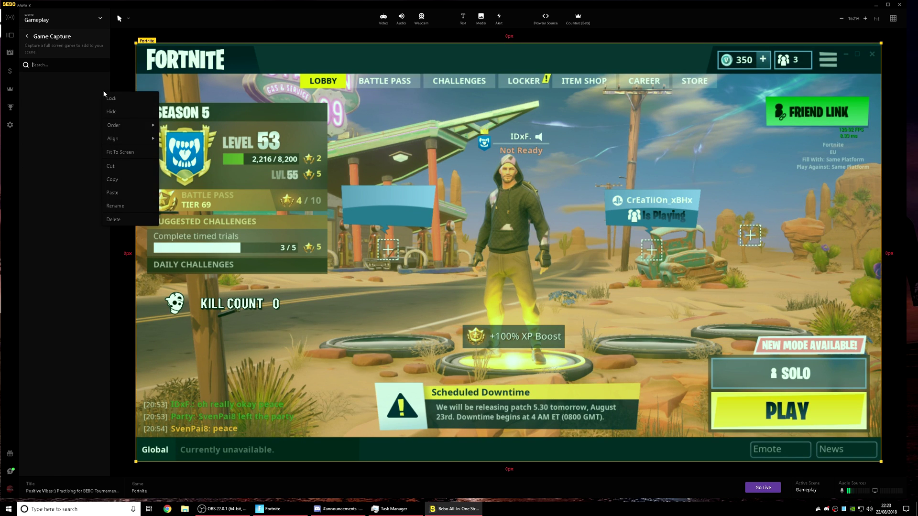
click(27, 35)
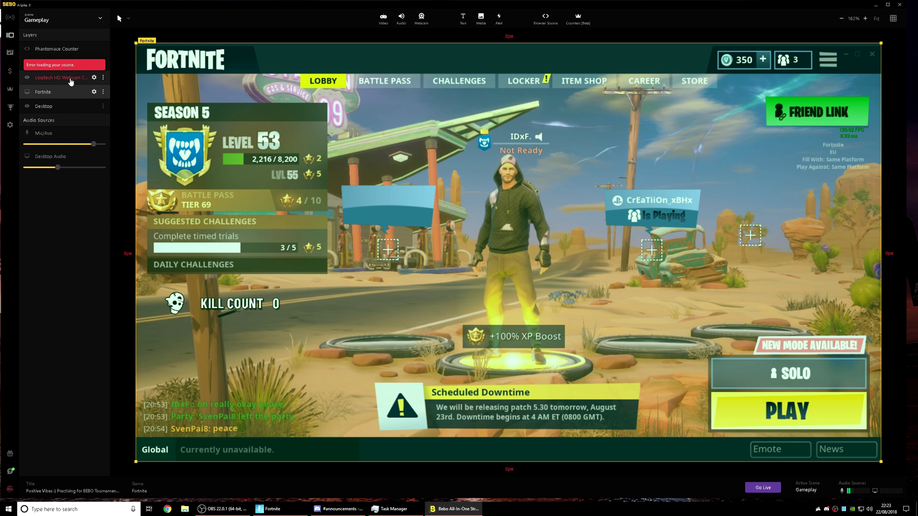
Check the Logitech webcam and webcam overlay layer options, then lock the Fortnite layer.
click(103, 77)
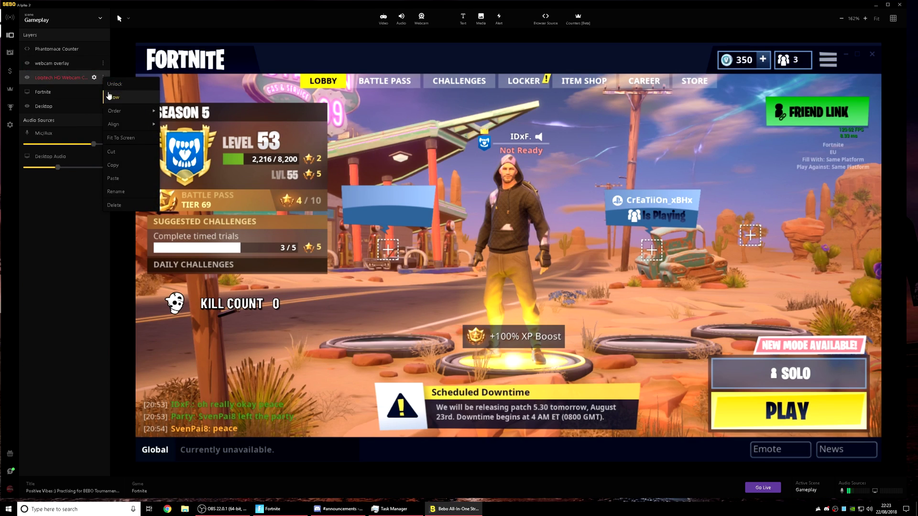
click(120, 69)
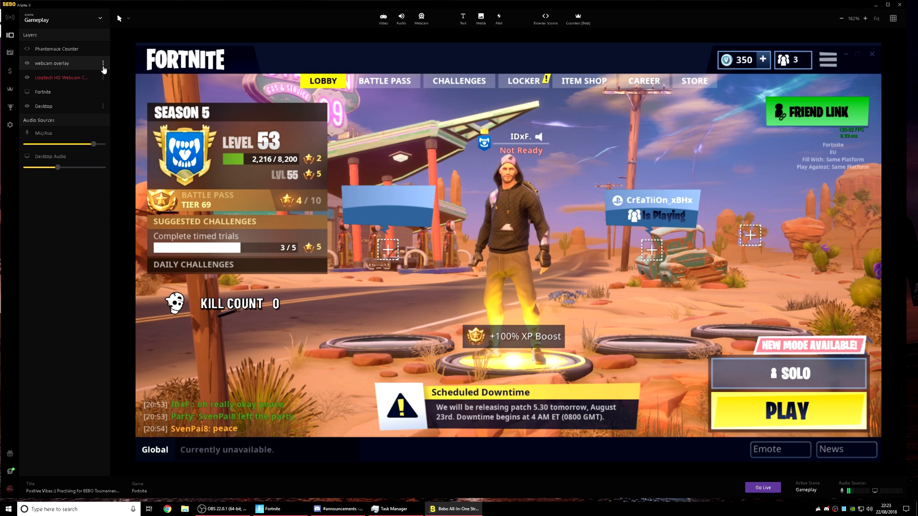
click(103, 67)
click(114, 57)
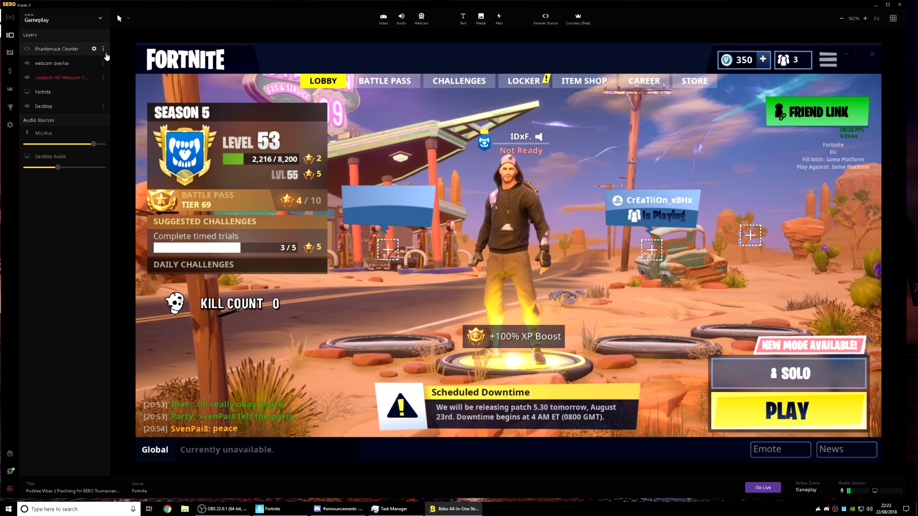
click(104, 94)
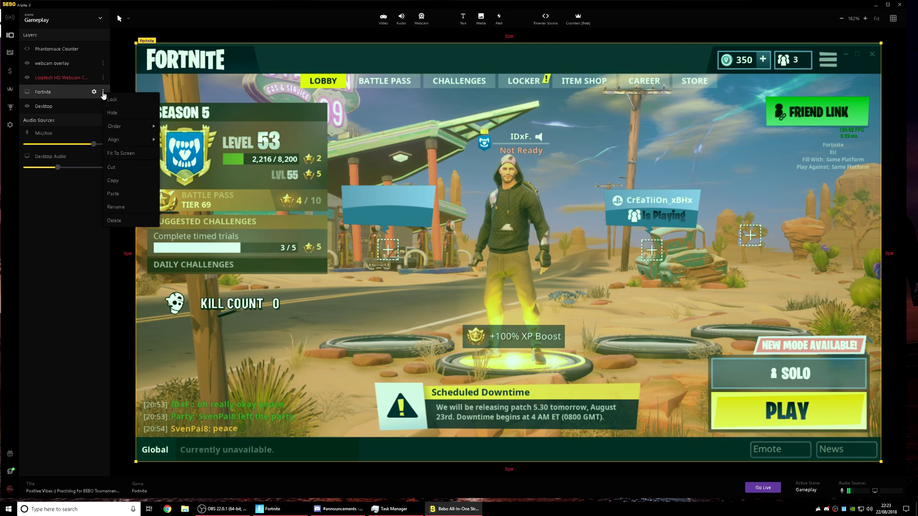
click(118, 98)
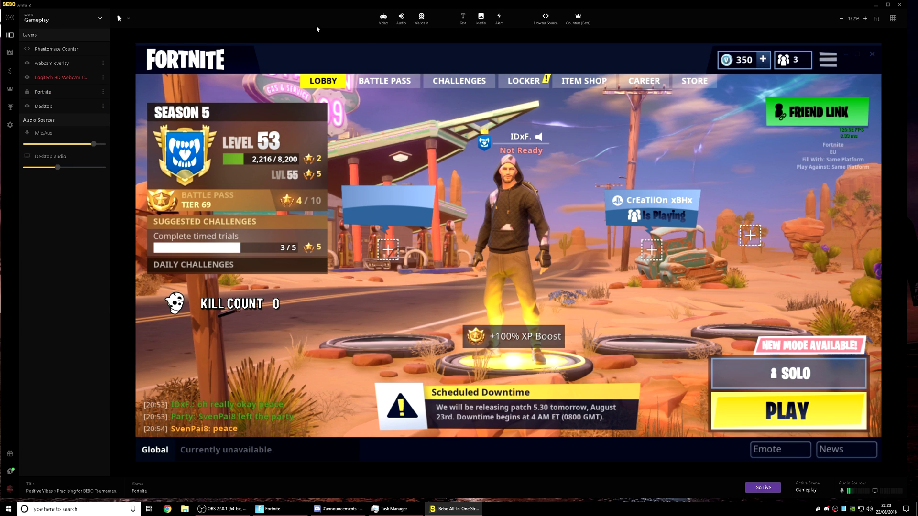
click(383, 18)
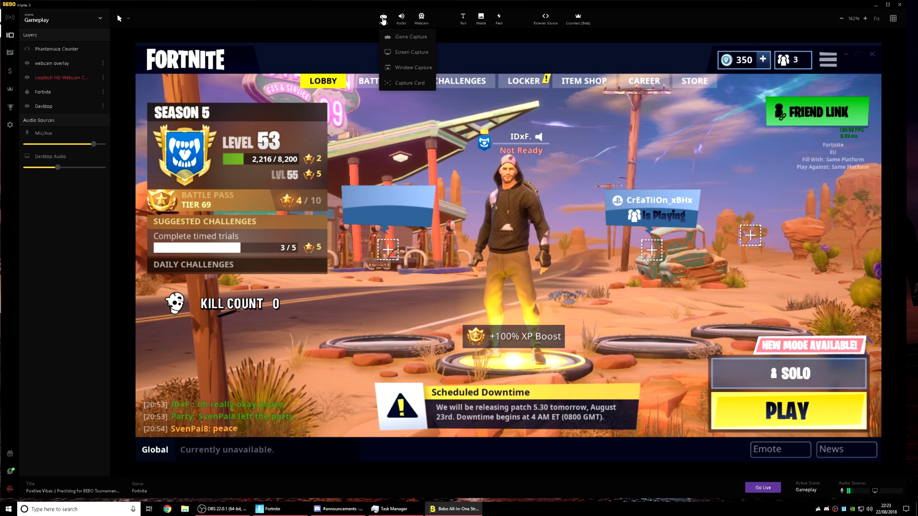
click(406, 85)
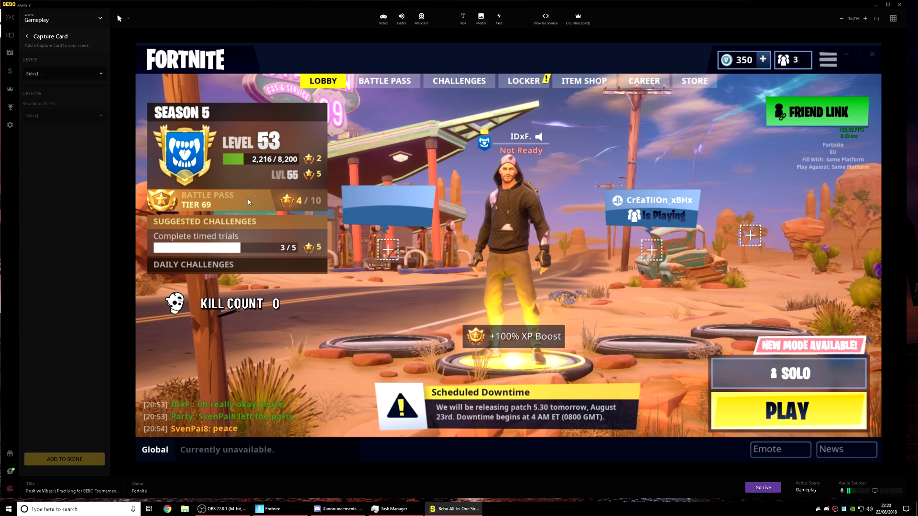
click(53, 73)
click(61, 164)
click(26, 36)
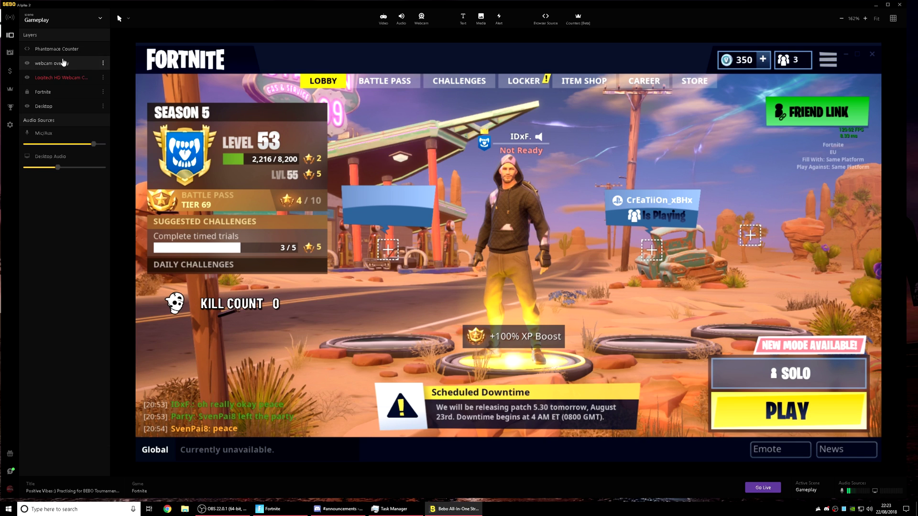
Look through the Audio, Webcam, Text and Media source options.
click(401, 19)
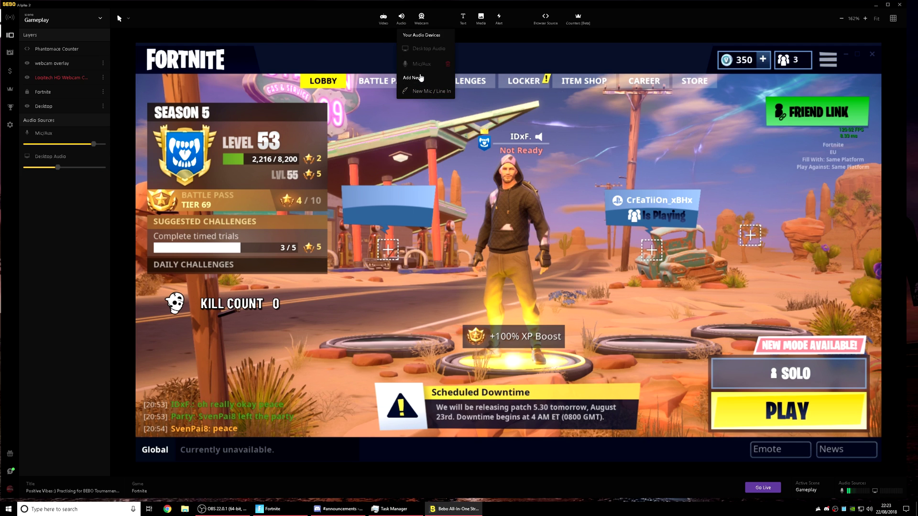
click(423, 21)
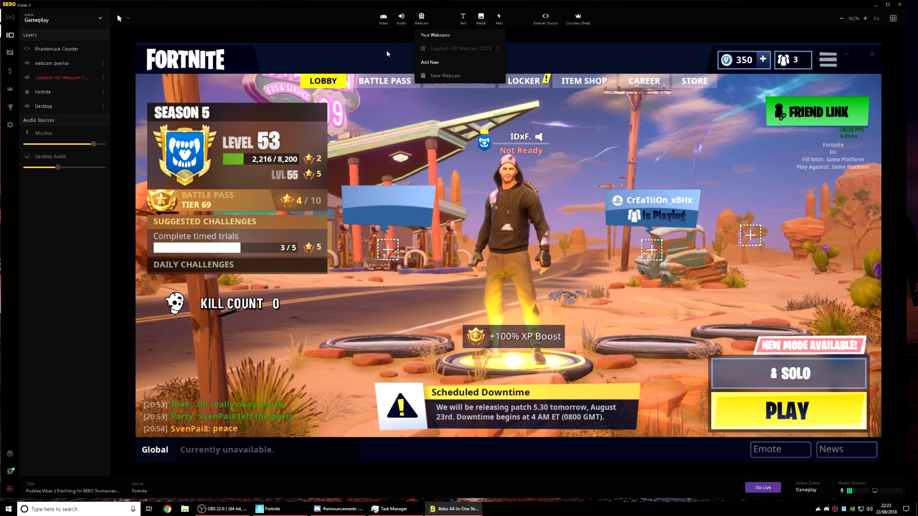
click(462, 19)
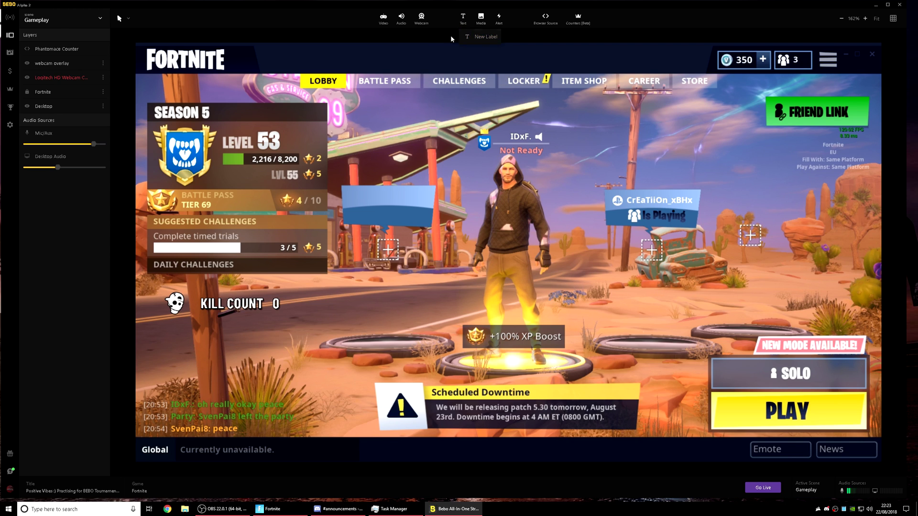
click(480, 19)
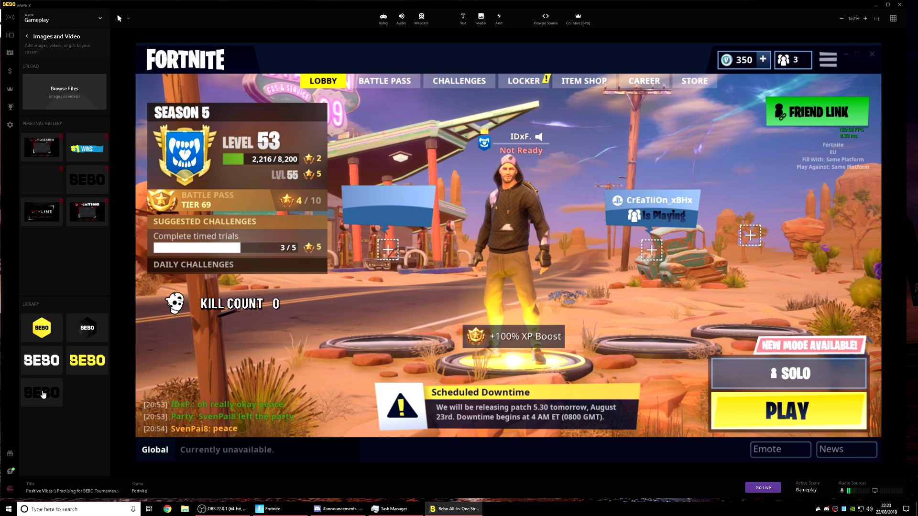
Cancel the Browse Files dialog, return to the layers list, and view the Alert option.
click(67, 88)
click(320, 181)
click(28, 37)
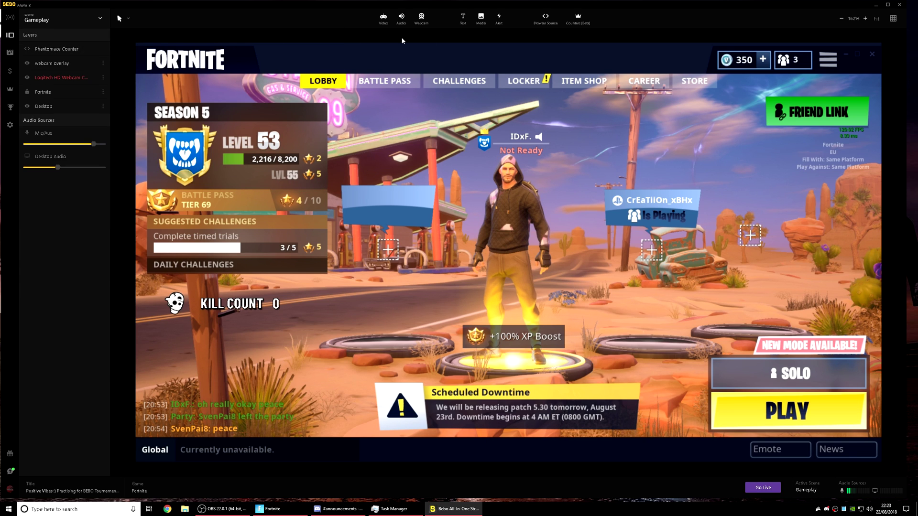
click(497, 22)
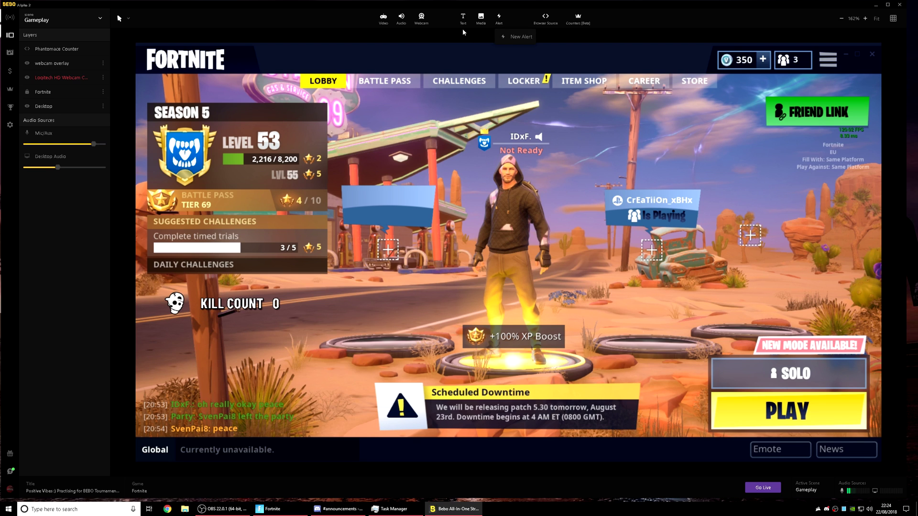
Start a new Host alert and pick the green template from the template list.
click(510, 38)
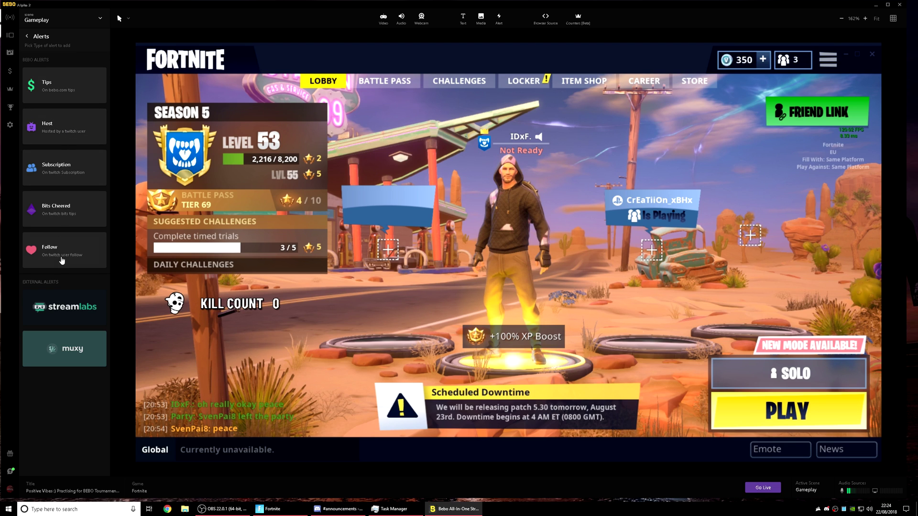
click(60, 128)
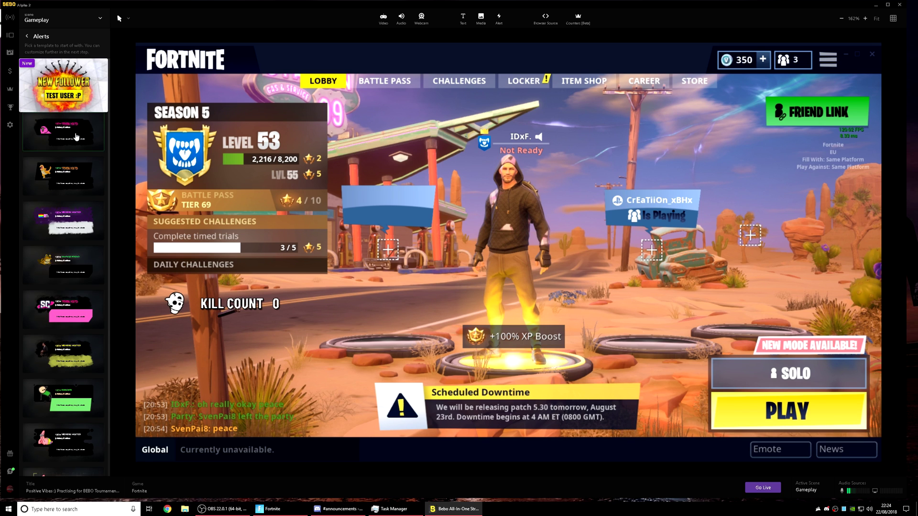
scroll(70, 136, down, 1)
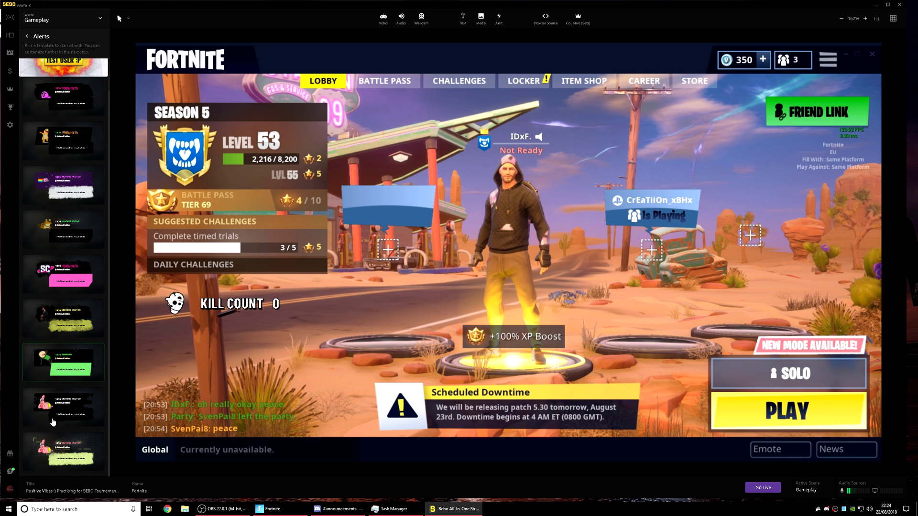
click(59, 367)
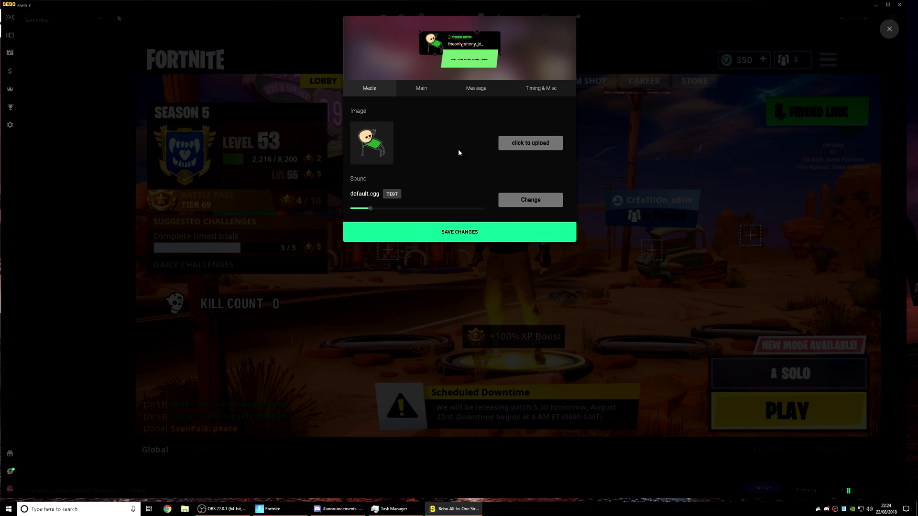
Review the Main, Message and Timing & Misc tabs, then save the New Host alert and close its editor.
click(420, 90)
click(472, 93)
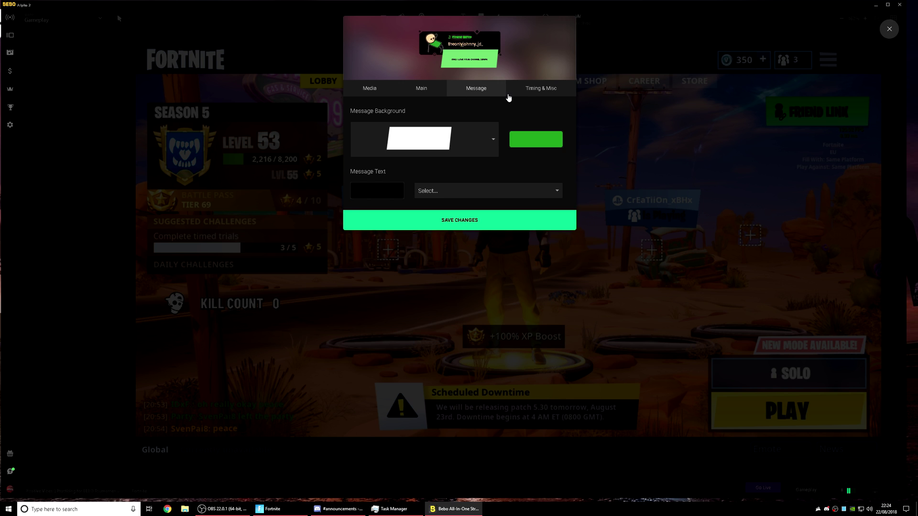
click(530, 91)
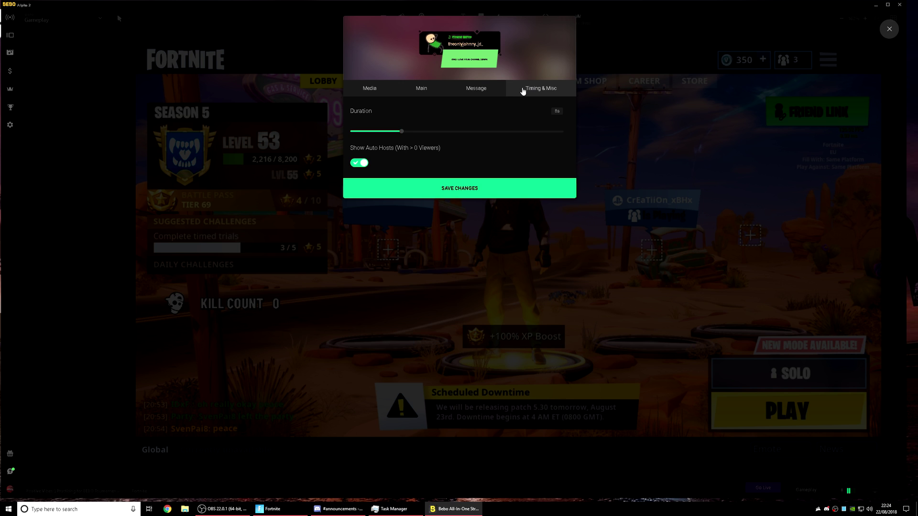
click(378, 90)
click(447, 229)
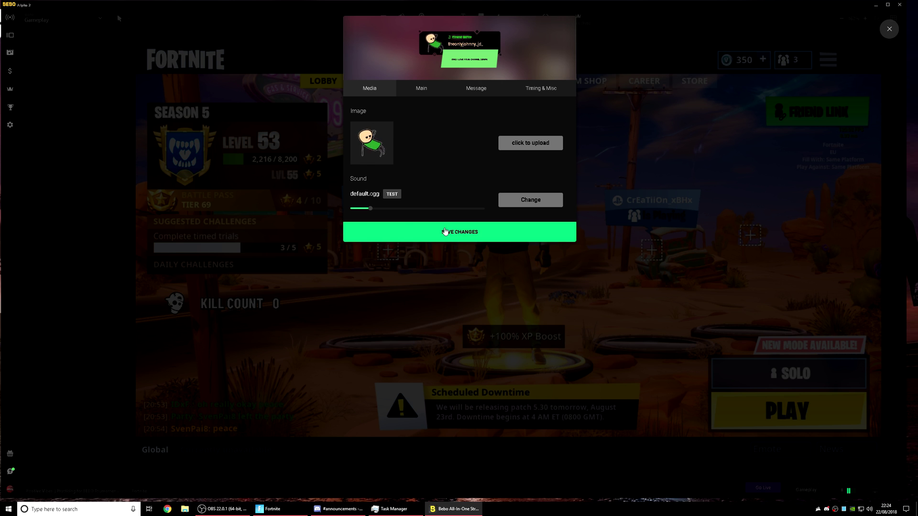
click(301, 229)
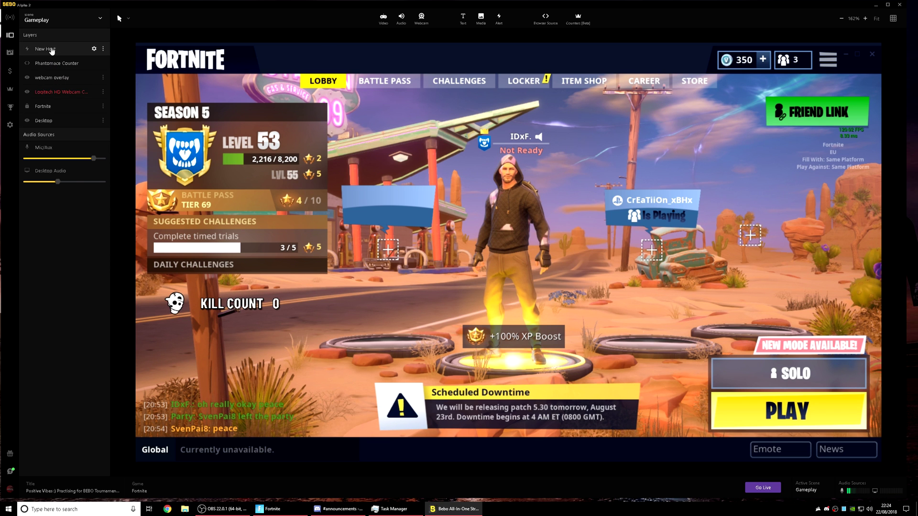
Drag the New Host box from the bottom-left to the top of the Gameplay canvas.
click(77, 49)
drag(268, 383, 459, 133)
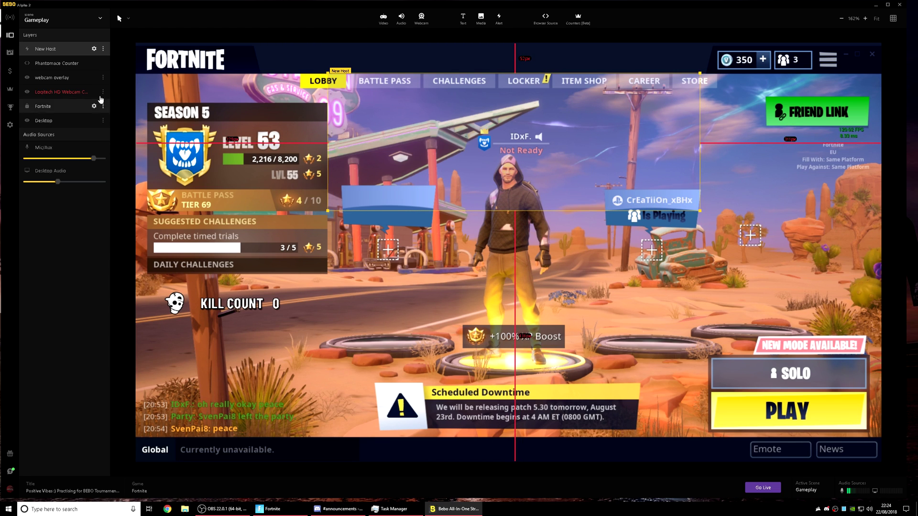
click(103, 49)
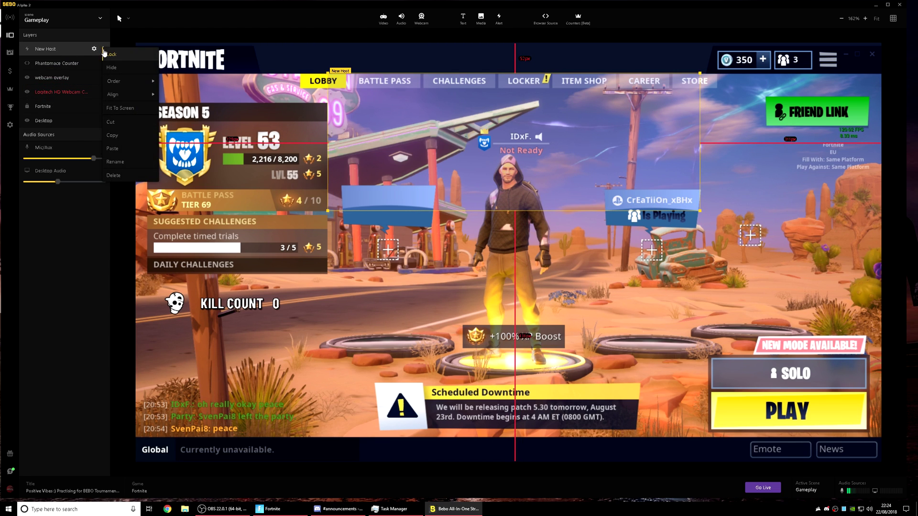
click(63, 49)
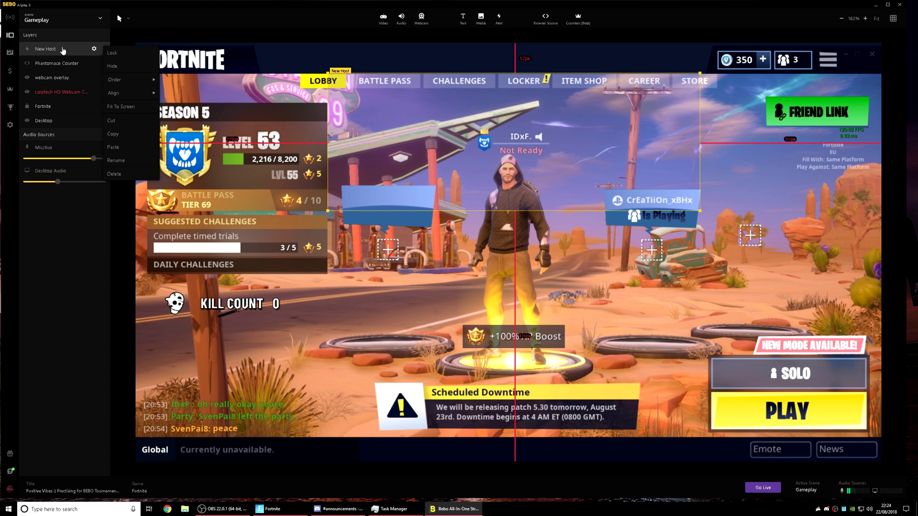
Reopen the New Host alert settings, save them, and glance at the existing alerts list.
double_click(33, 47)
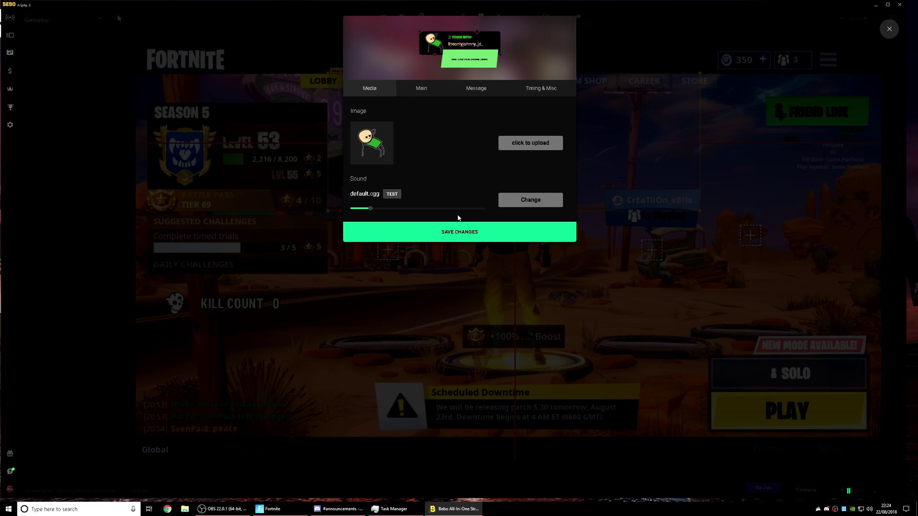
click(422, 232)
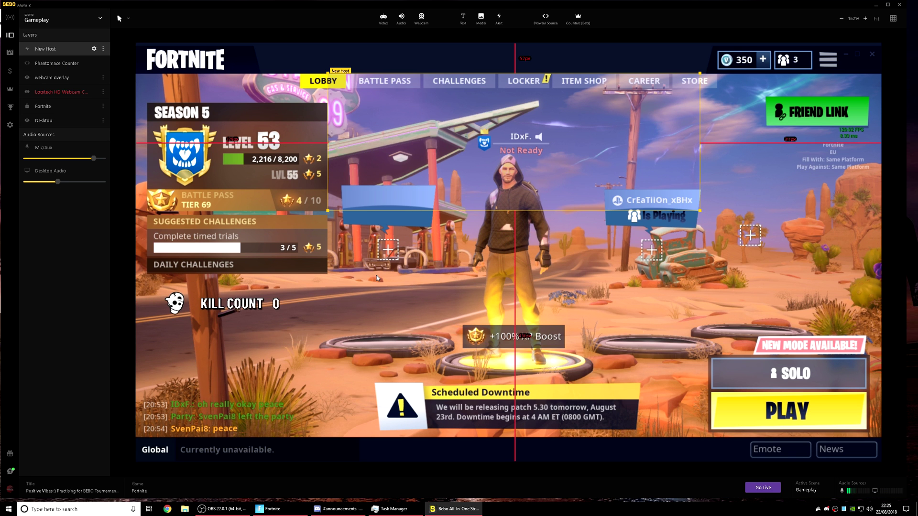
click(499, 19)
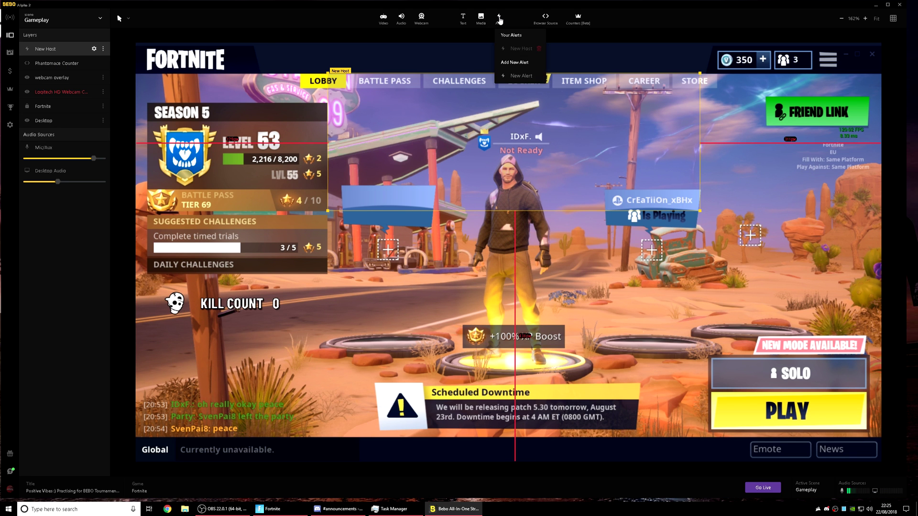
click(521, 49)
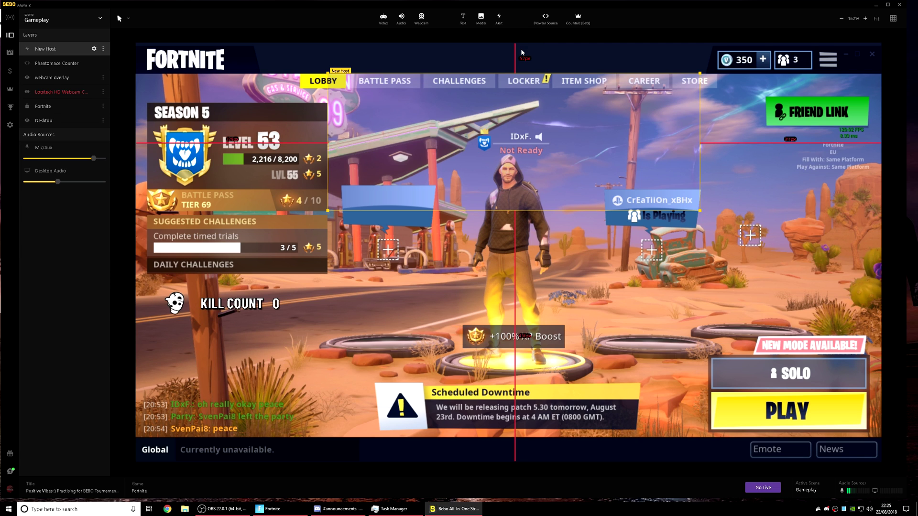
Set the New Host alert's Duration to 9s on Timing & Misc and save.
right_click(432, 104)
click(400, 179)
double_click(55, 49)
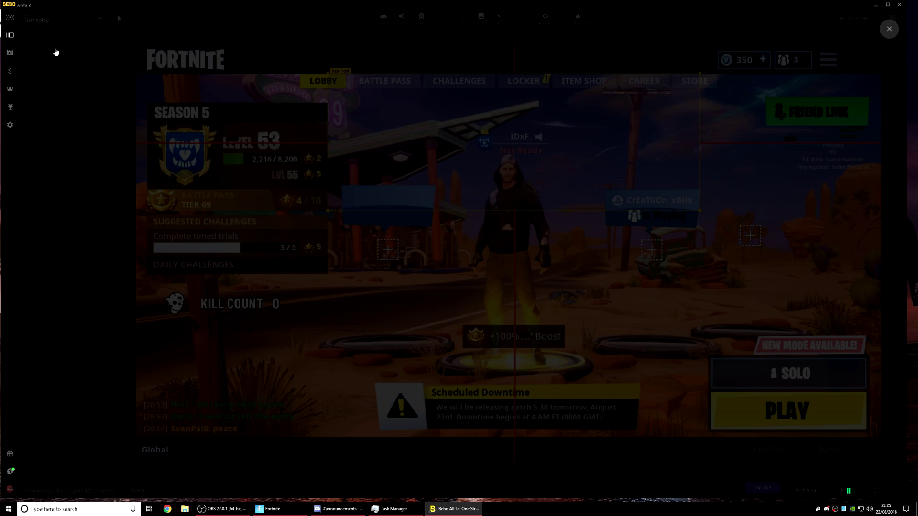
click(423, 88)
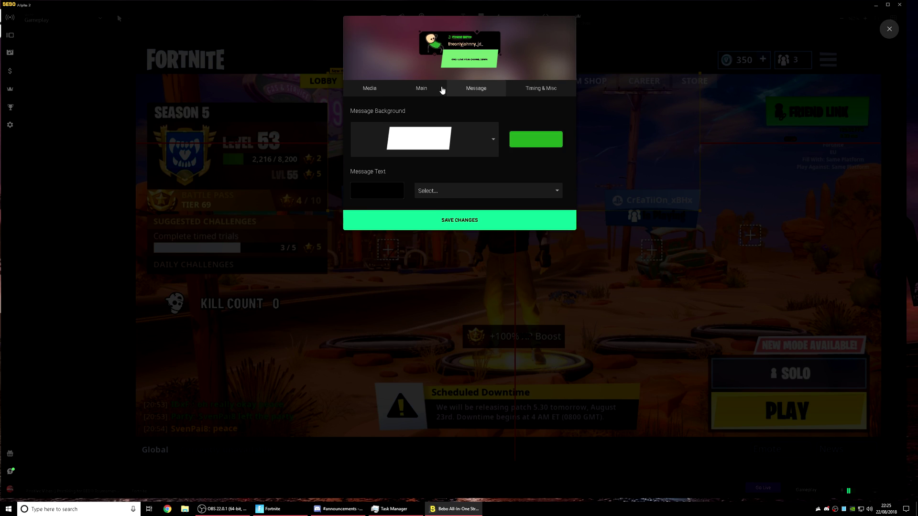
click(370, 88)
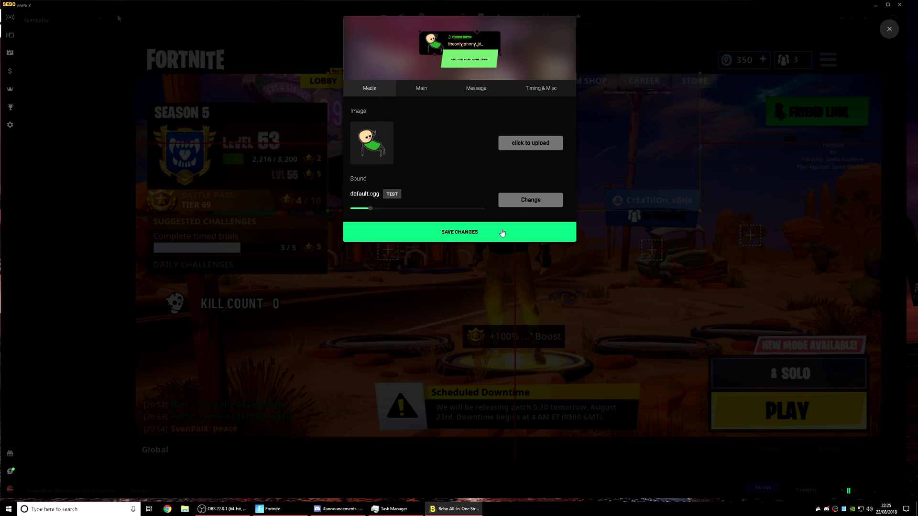
click(544, 92)
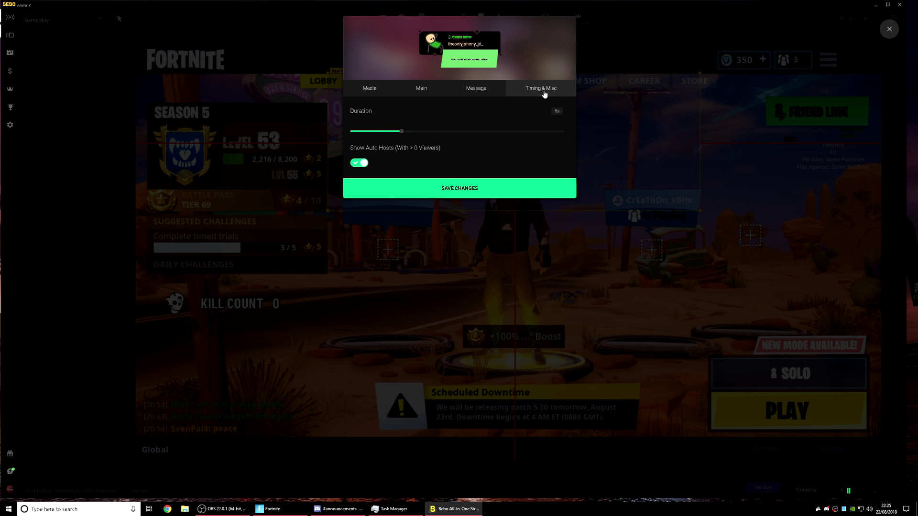
drag(401, 130, 409, 131)
click(428, 192)
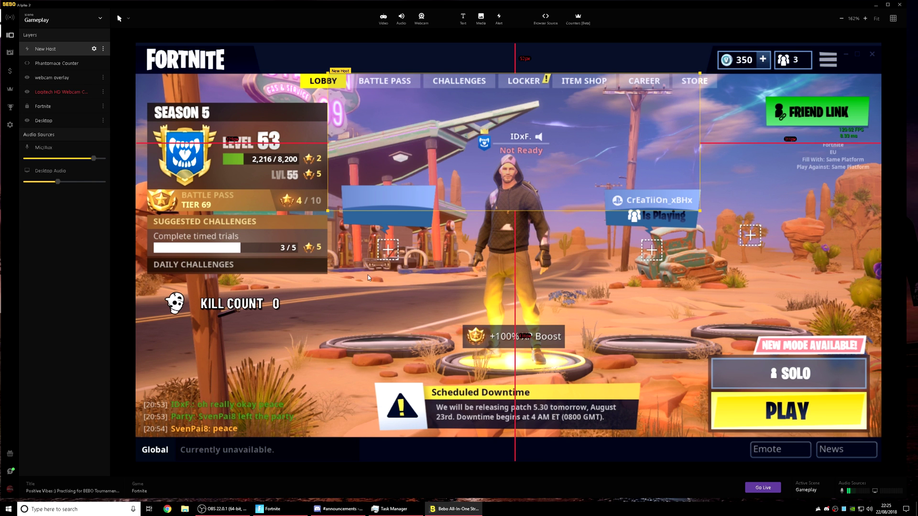
Center the New Host box vertically with Align, then drag it back near the top.
mouse_move(421, 131)
mouse_down()
mouse_move(434, 132)
mouse_move(414, 132)
mouse_up()
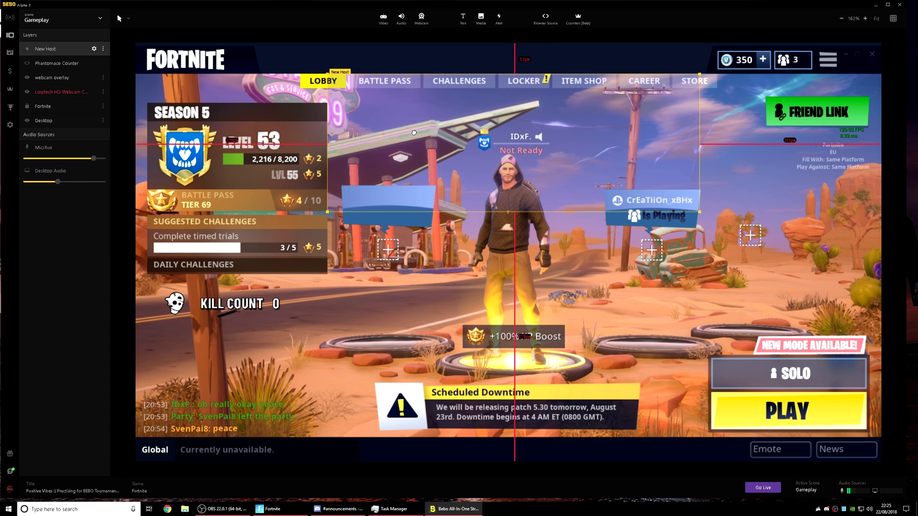
click(103, 50)
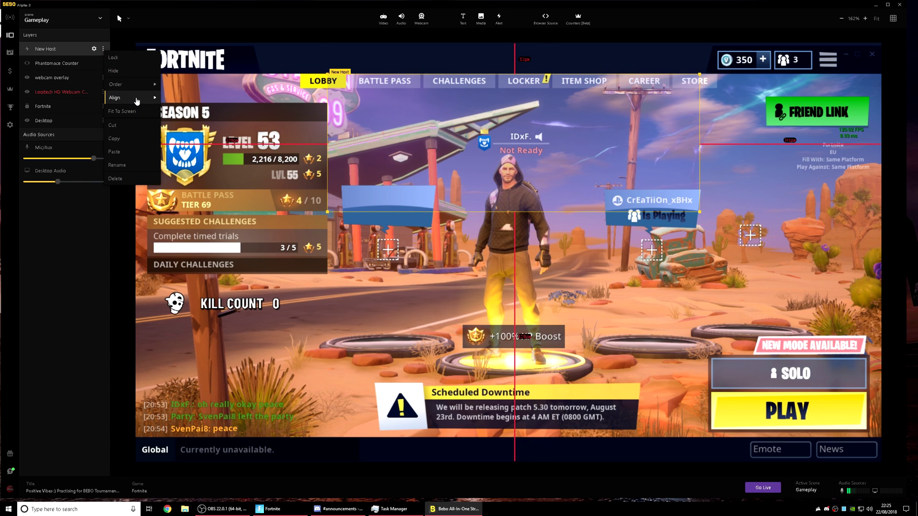
mouse_move(136, 100)
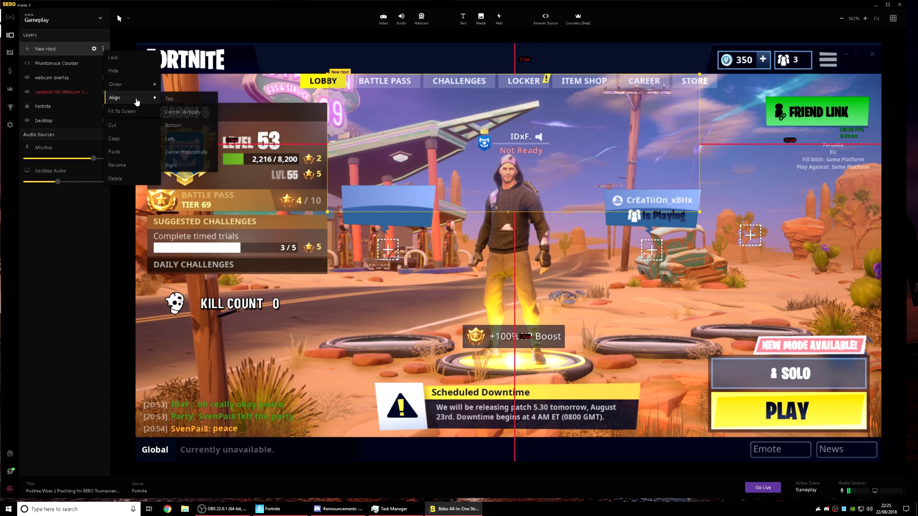
click(189, 113)
drag(482, 252, 487, 153)
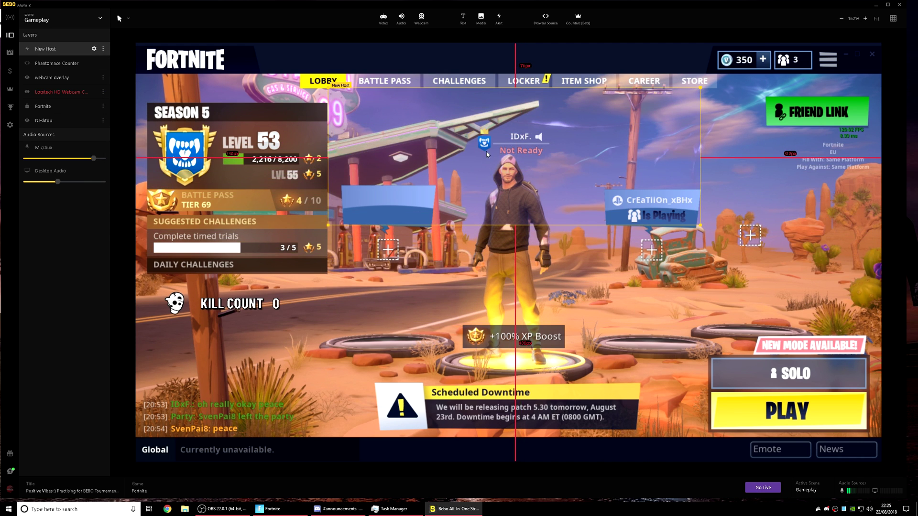
Lock the New Host layer in place and check the alerts list.
click(103, 50)
click(118, 57)
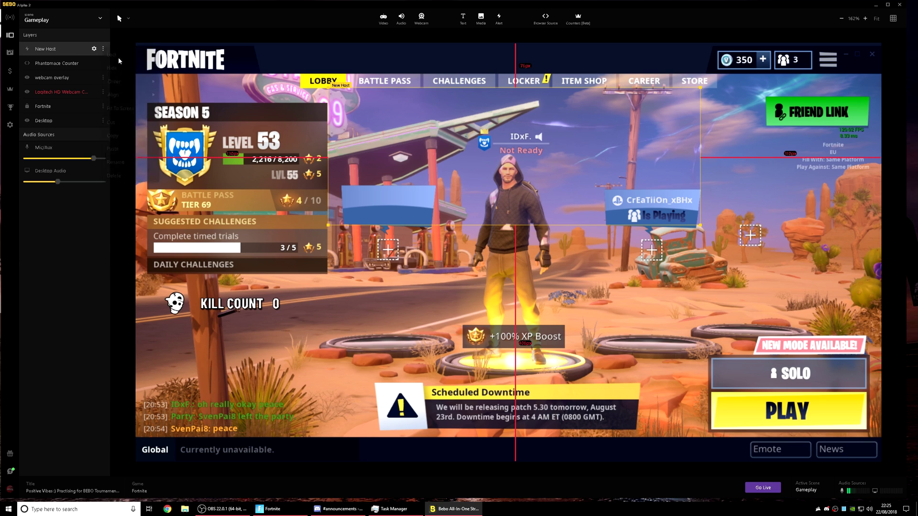
click(499, 19)
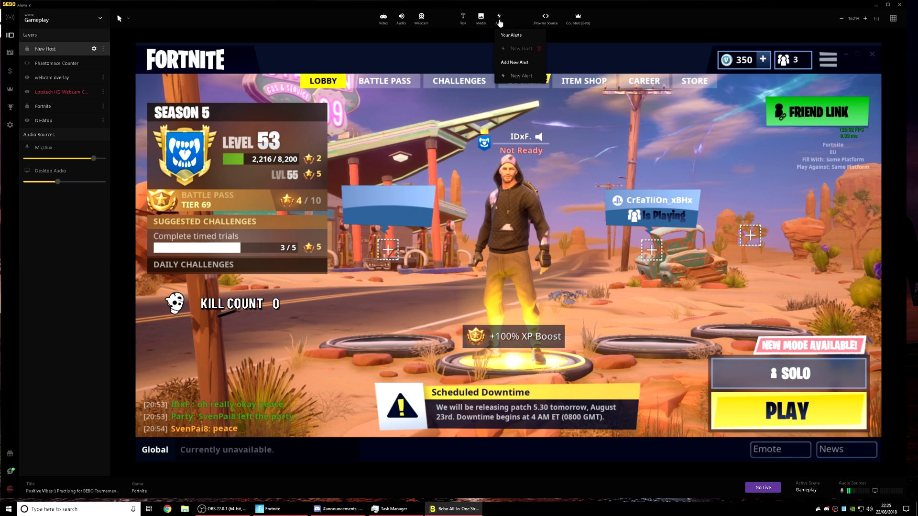
Back out of adding an alert, select the streamlabs.com browser source, and drag it to the canvas top centre.
click(521, 75)
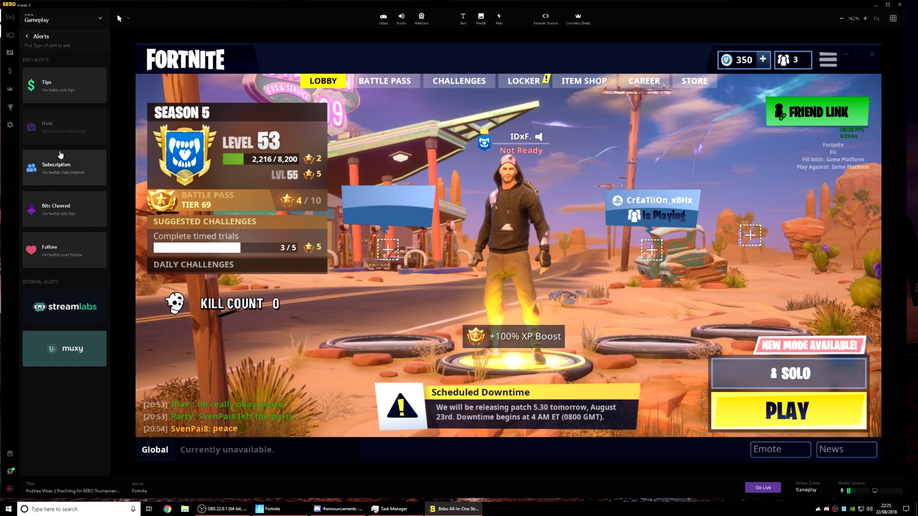
click(28, 37)
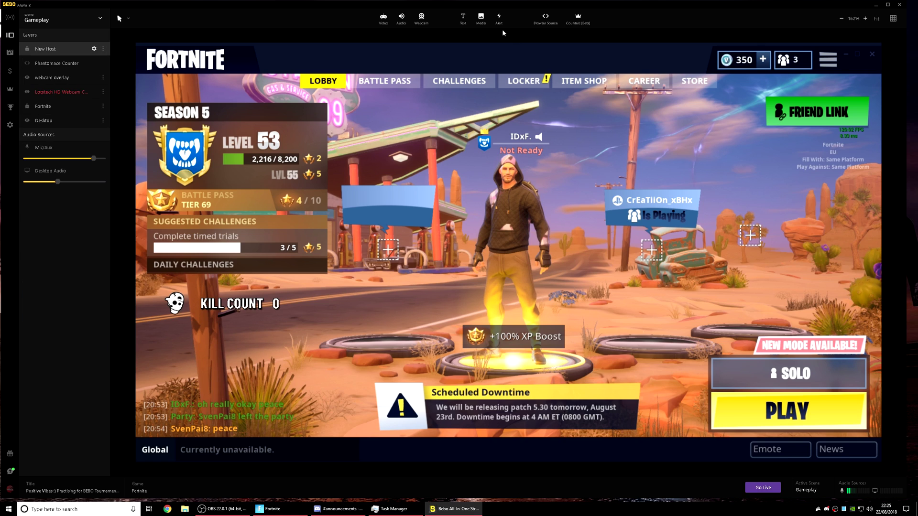
click(546, 19)
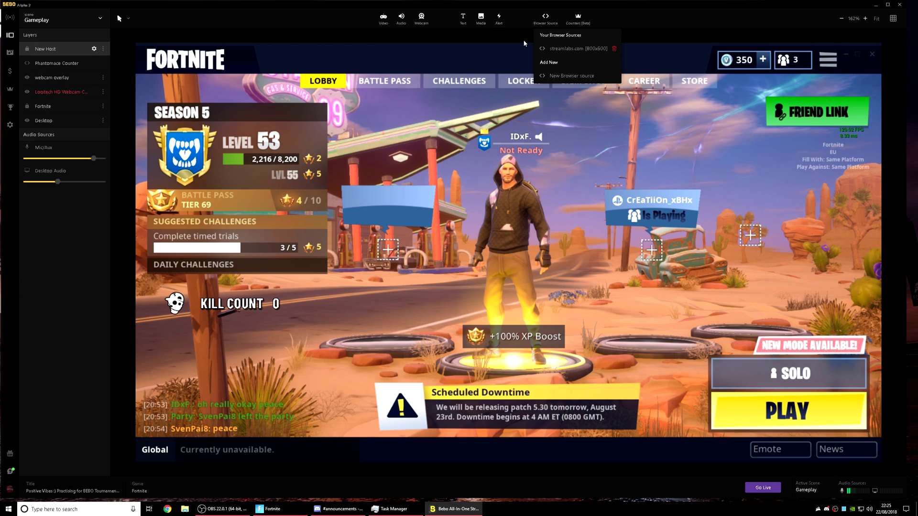
click(582, 50)
drag(218, 100, 502, 142)
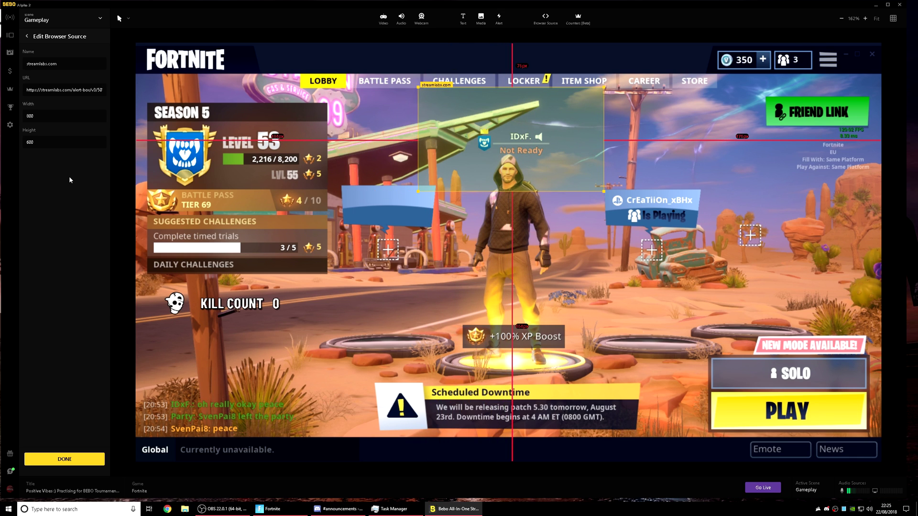